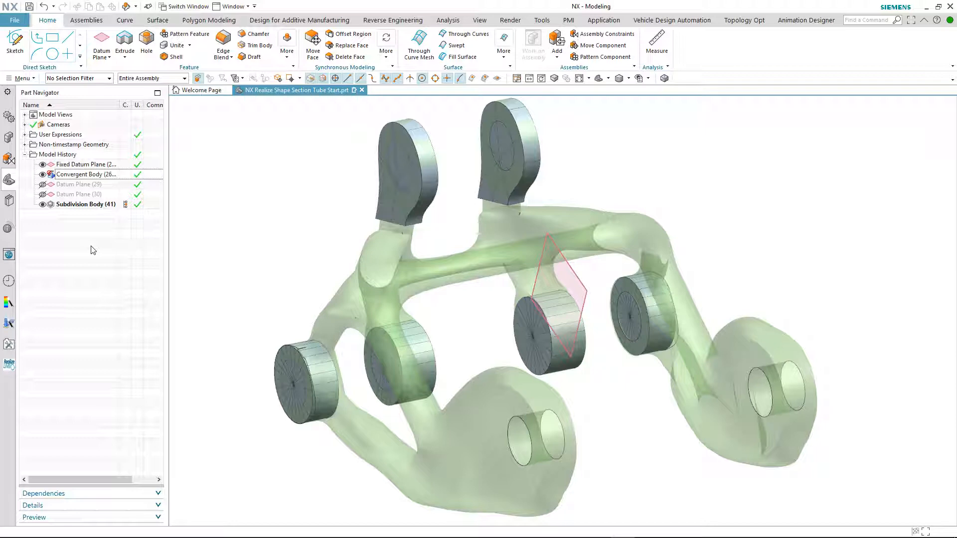
Open Subdivision Body (41) from the model history for editing in NX Realize Shape.
left_click(89, 205)
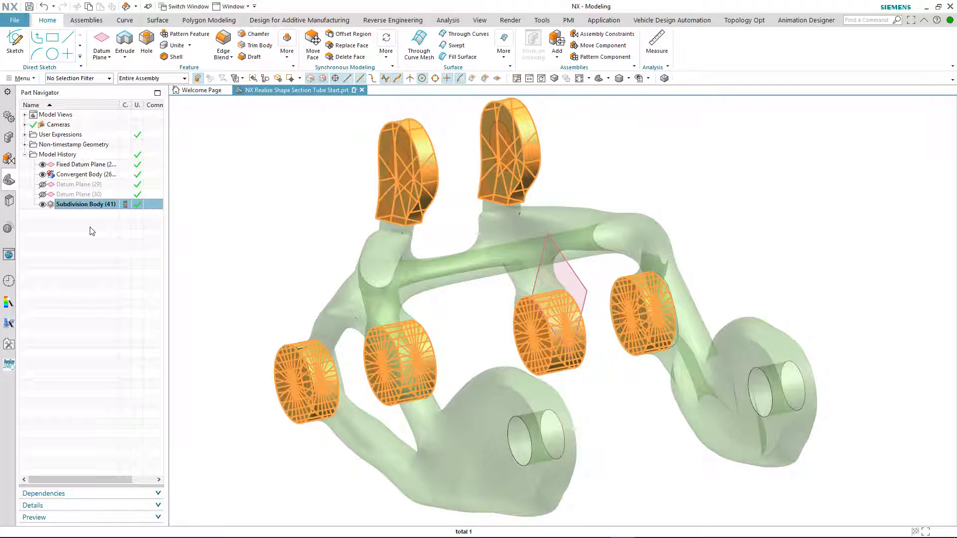
right_click(100, 204)
left_click(120, 212)
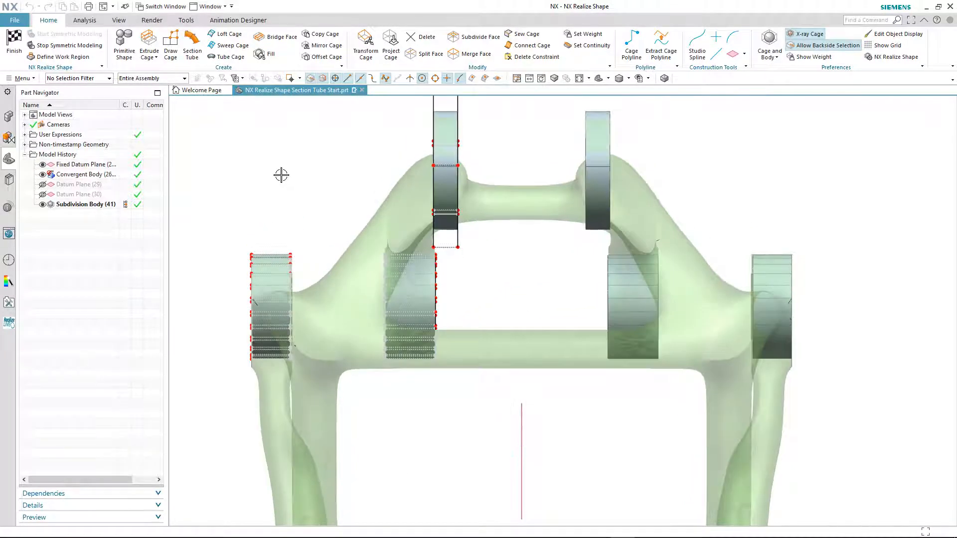
Place Section Tube cross sections with 4 circular segments along the longer crossbar, from near the symmetry plane outward past the inner lug.
left_click(192, 45)
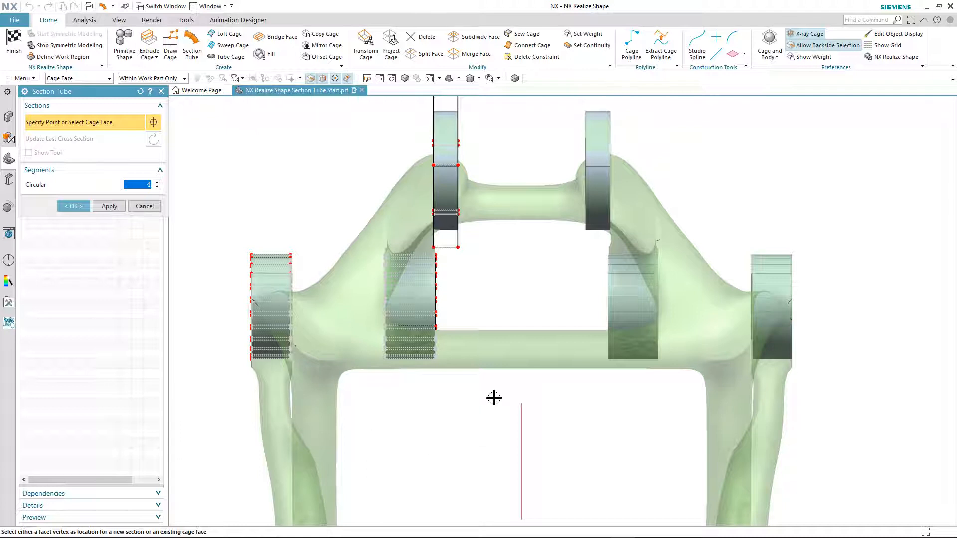
left_click(493, 354)
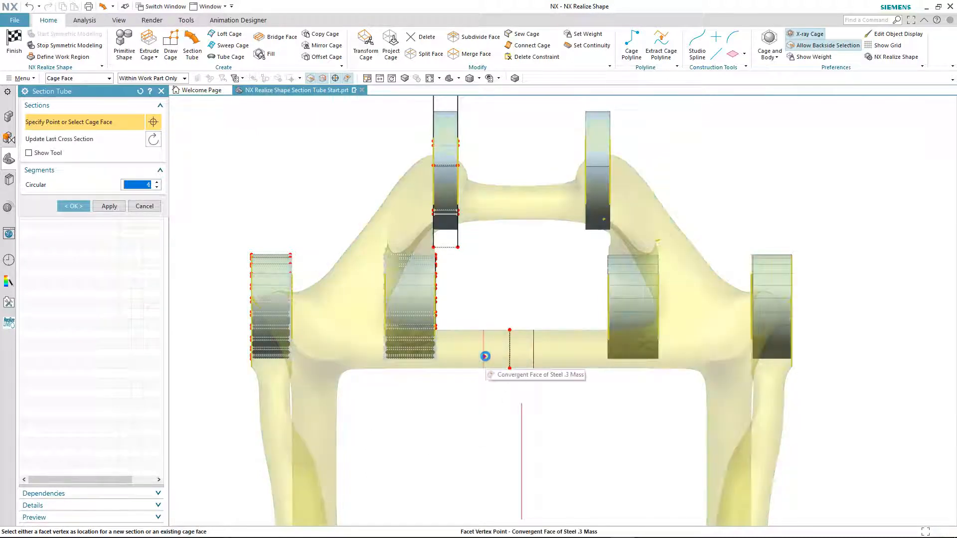
left_click(448, 359)
left_click(418, 363)
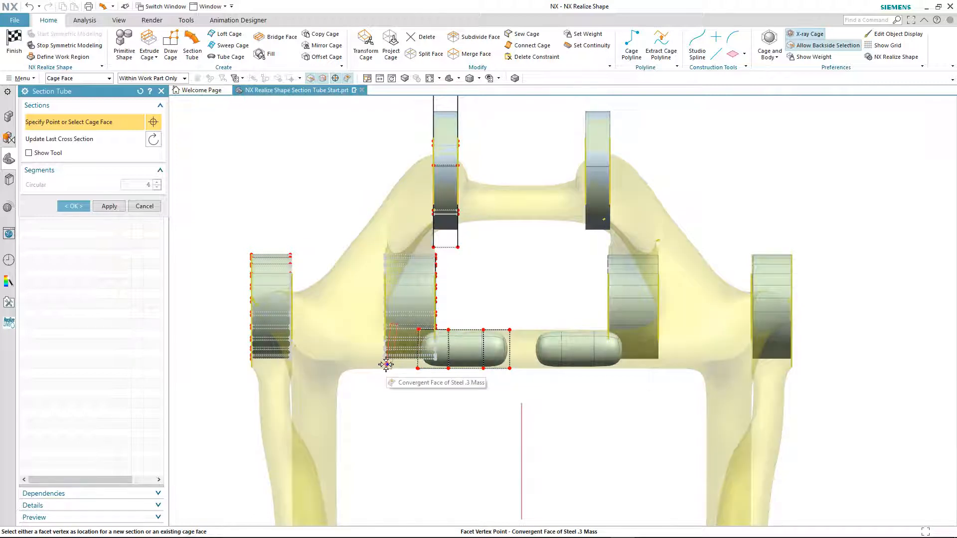
left_click(381, 366)
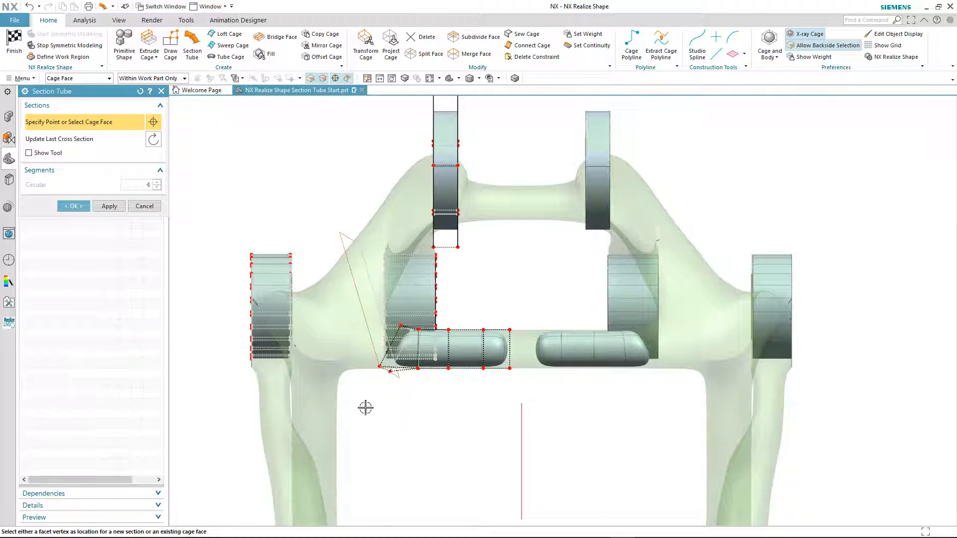
Show the tool for the crossbar tube's last cross section, move that section out toward the outer lug, and apply the tube.
left_click(37, 153)
left_click_drag(348, 323, 256, 257)
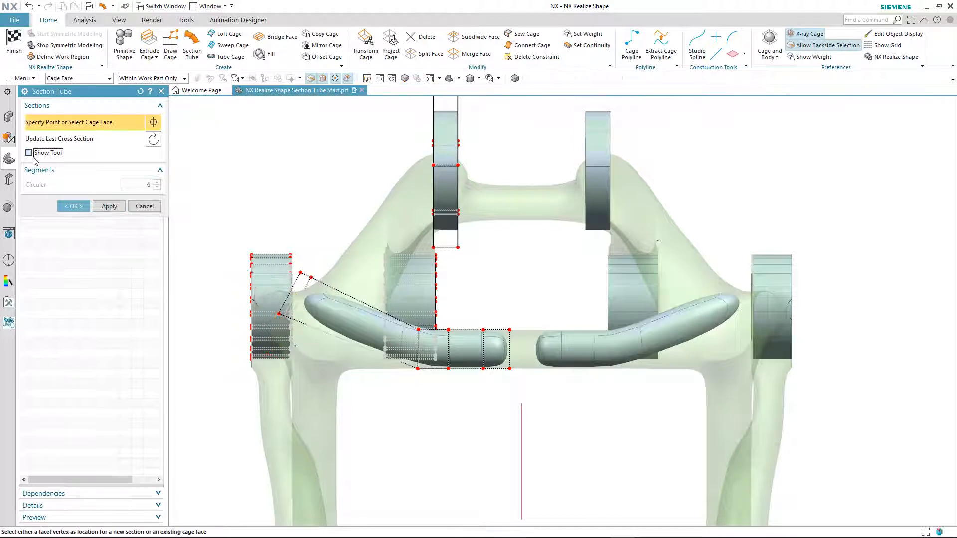
left_click(109, 205)
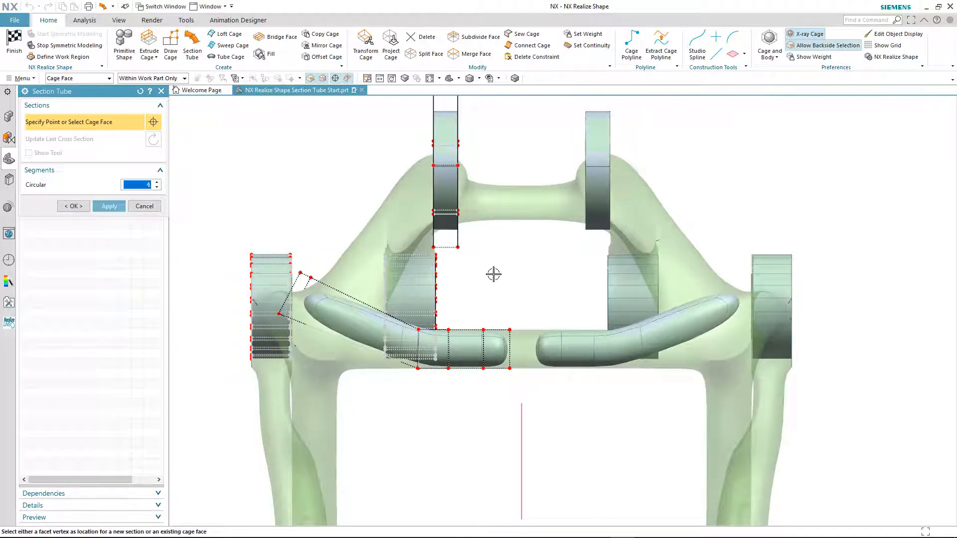
Build a 4-segment section tube along the shorter crossbar, moving its last cross section outward past the tall lug with the section tool.
left_click(518, 198)
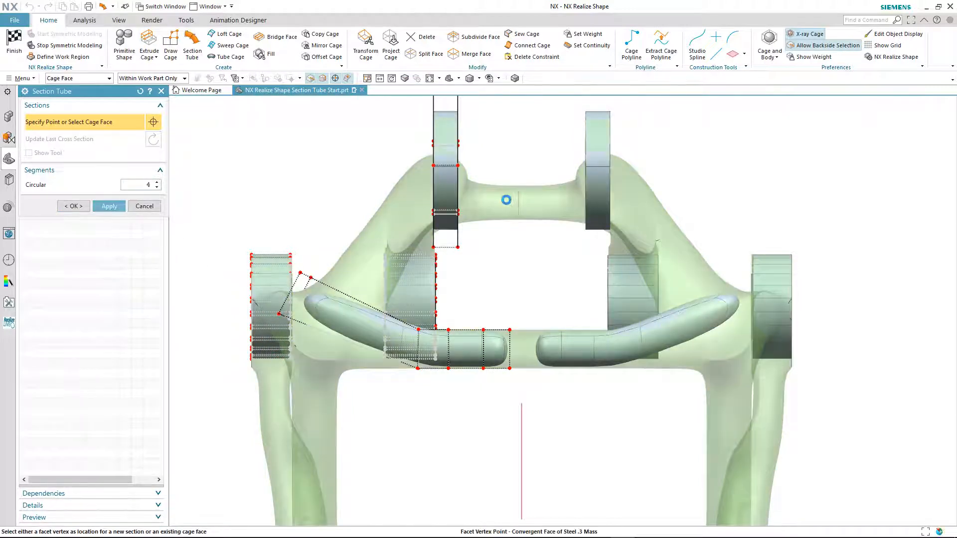
left_click(499, 203)
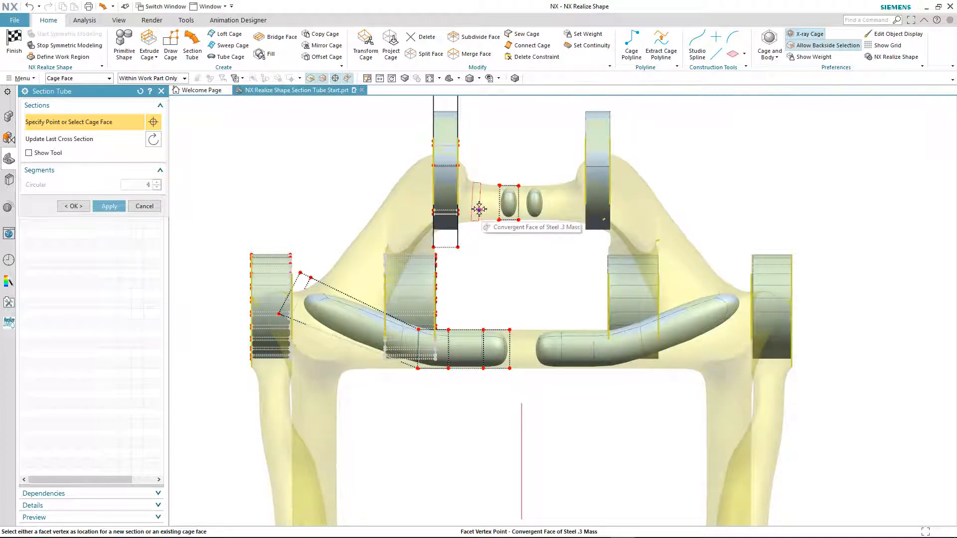
left_click(470, 208)
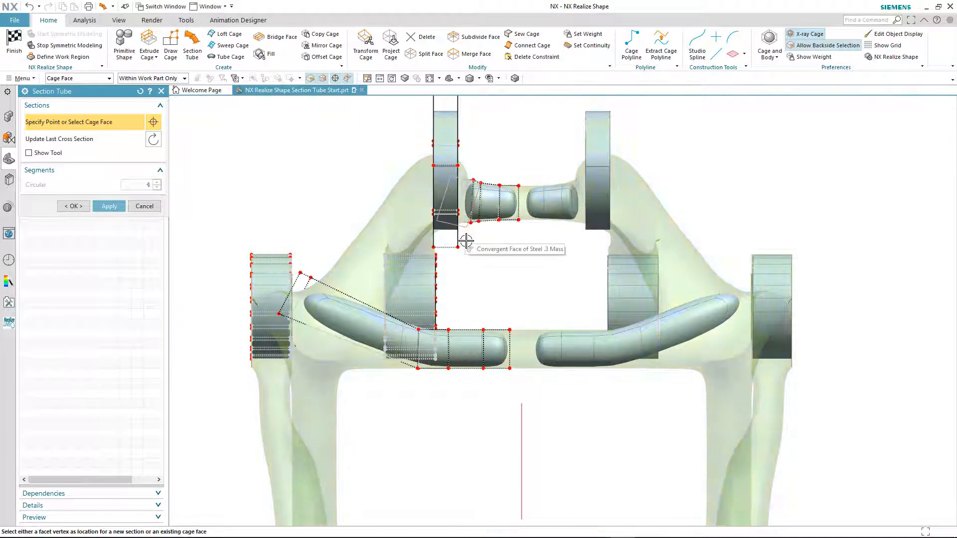
left_click(43, 155)
left_click_drag(512, 201, 408, 140)
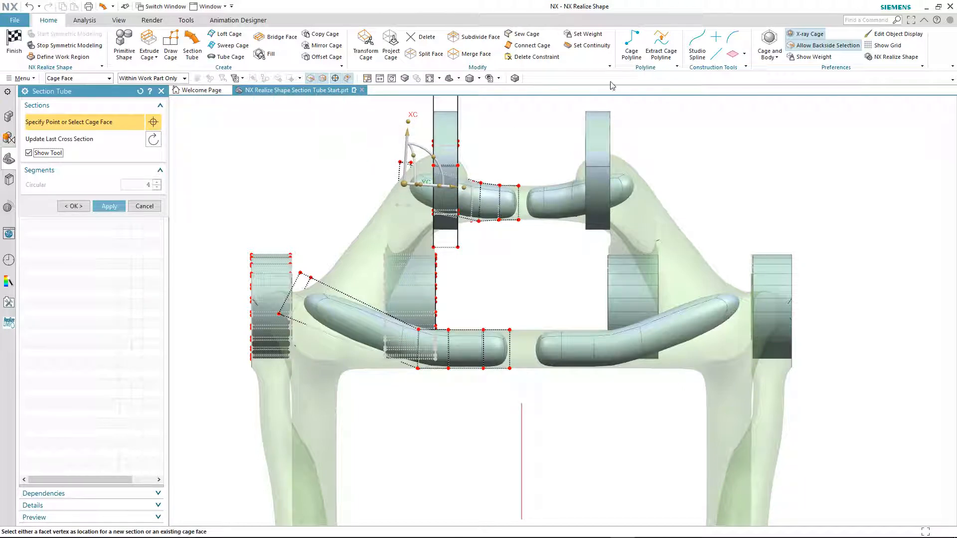
Set the continuity of the open end edges of both crossbar tubes at the symmetry plane to Sharp.
left_click(592, 45)
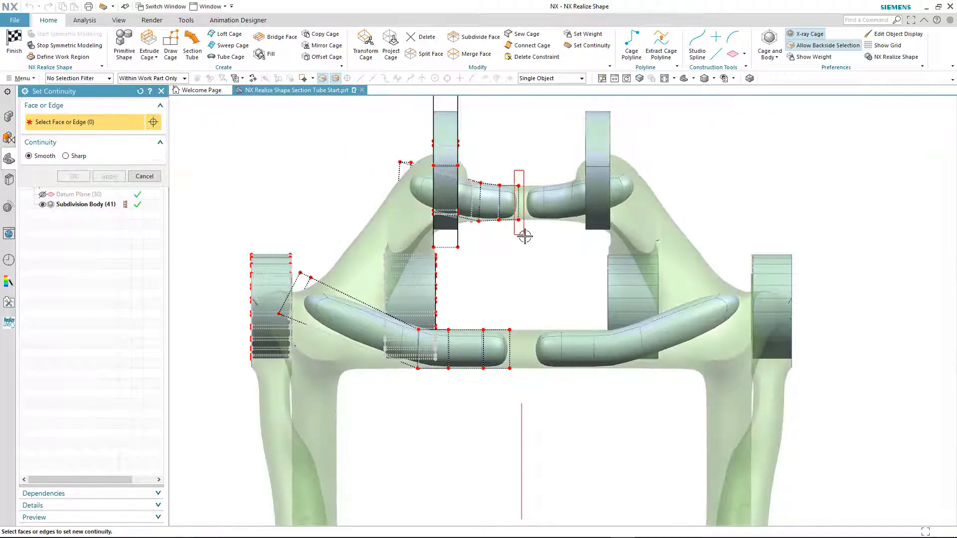
left_click(520, 219)
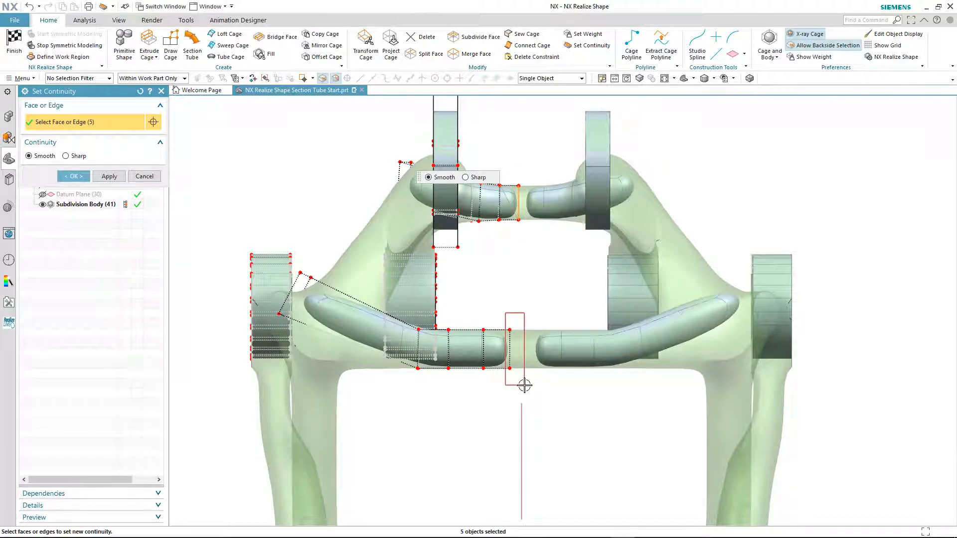
left_click(520, 368)
left_click(457, 307)
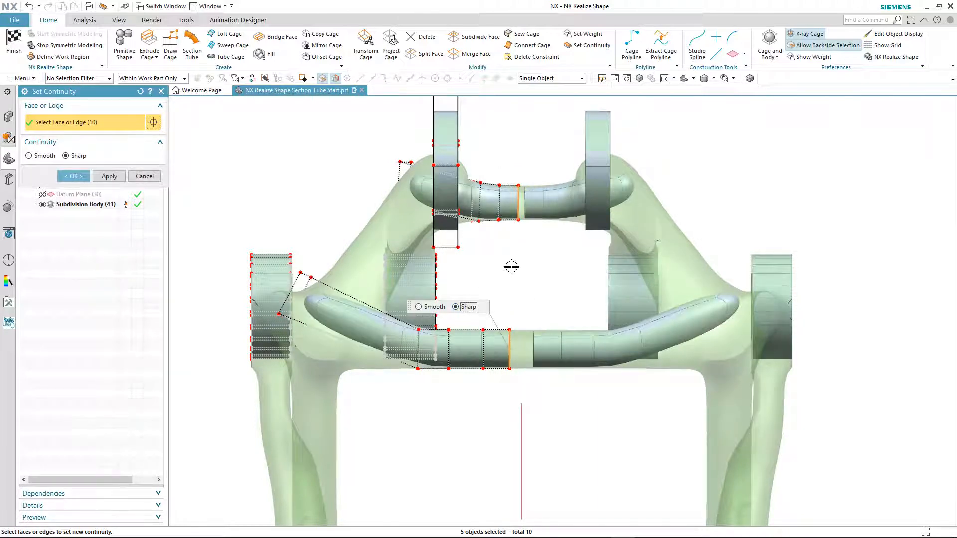
Project the inner end loops of both crossbar tube cages onto the fixed datum plane at the middle.
left_click(391, 44)
left_click(522, 427)
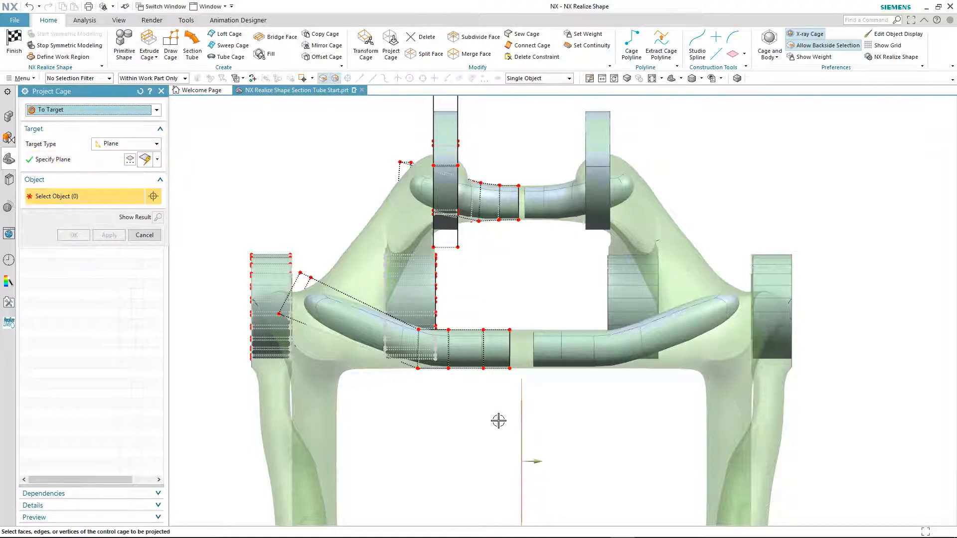
left_click_drag(498, 300, 520, 368)
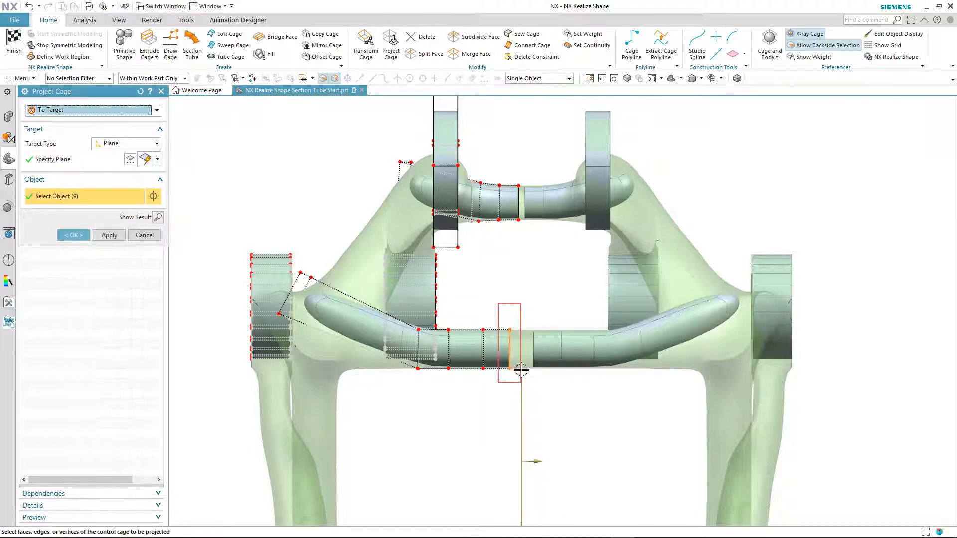
left_click_drag(509, 177, 529, 246)
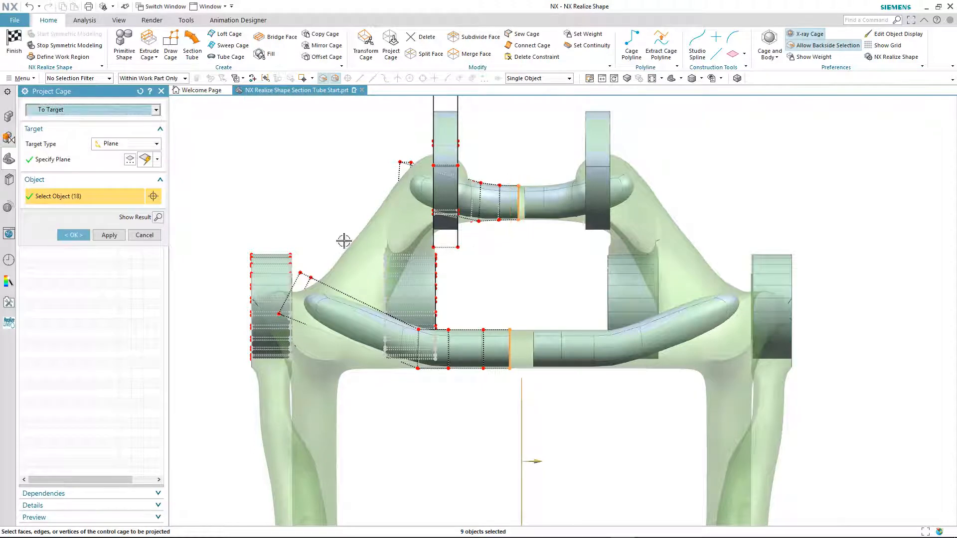
left_click(88, 236)
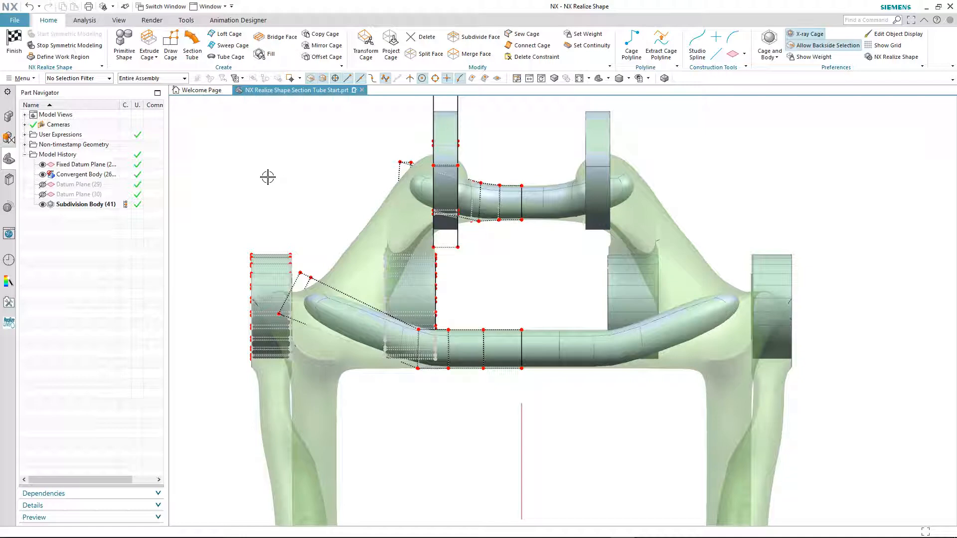
Transform the longer tube's cage by lowering the underside face of its outermost segment and raising that face's inner edge slightly.
key("Home")
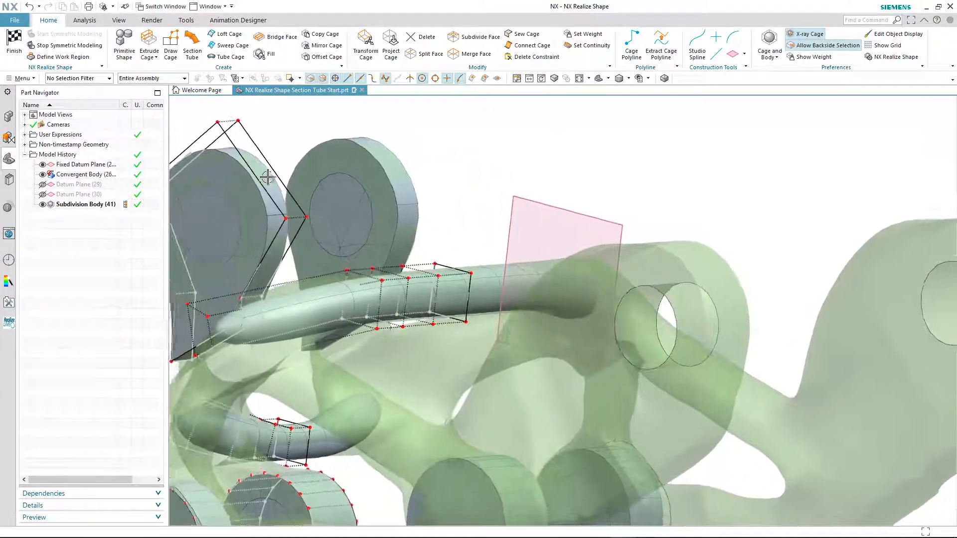
left_click(365, 46)
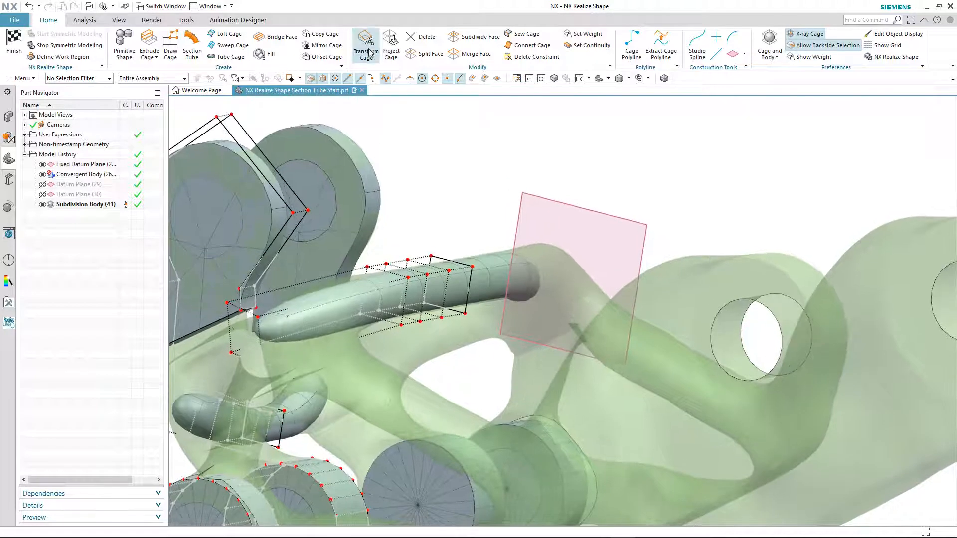
left_click(323, 341)
left_click(394, 367)
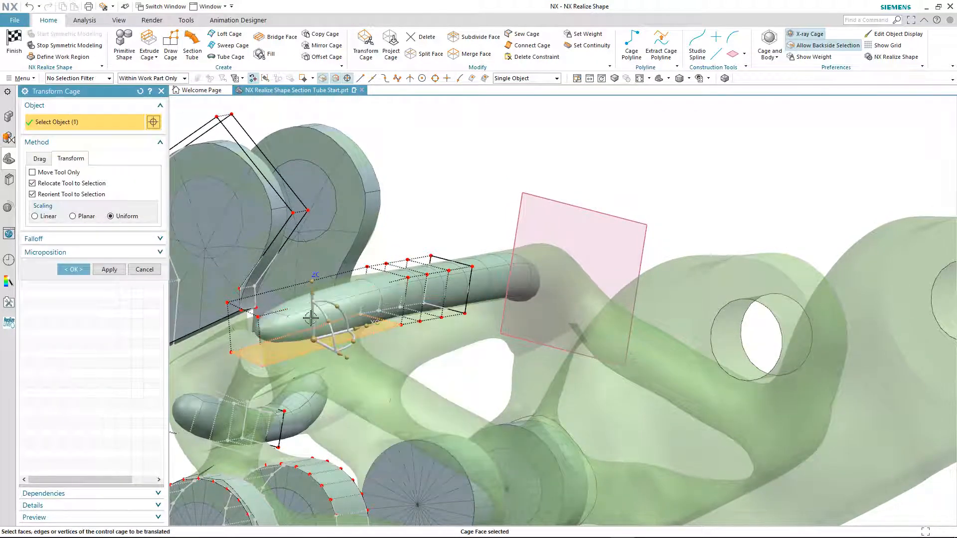
left_click_drag(314, 294, 313, 314)
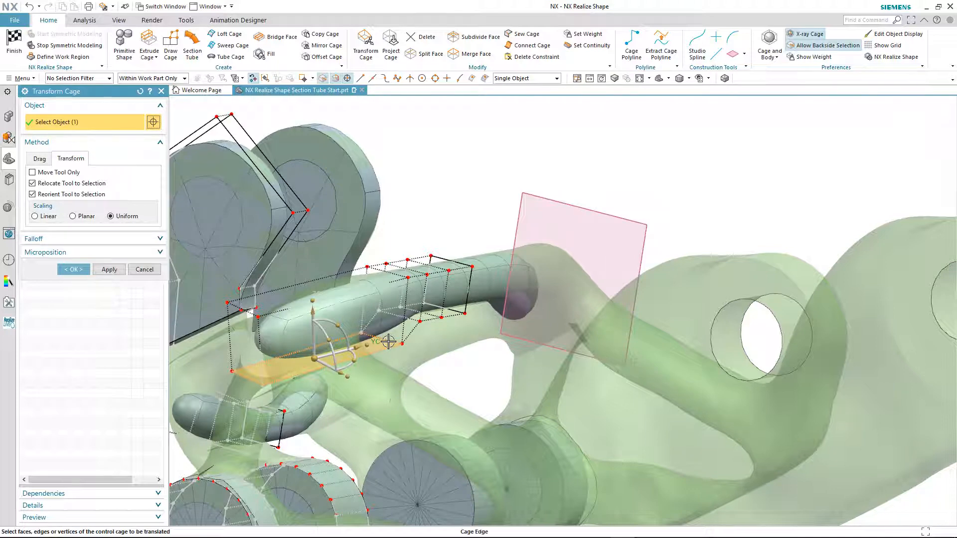
left_click(388, 342)
left_click_drag(385, 299, 379, 287)
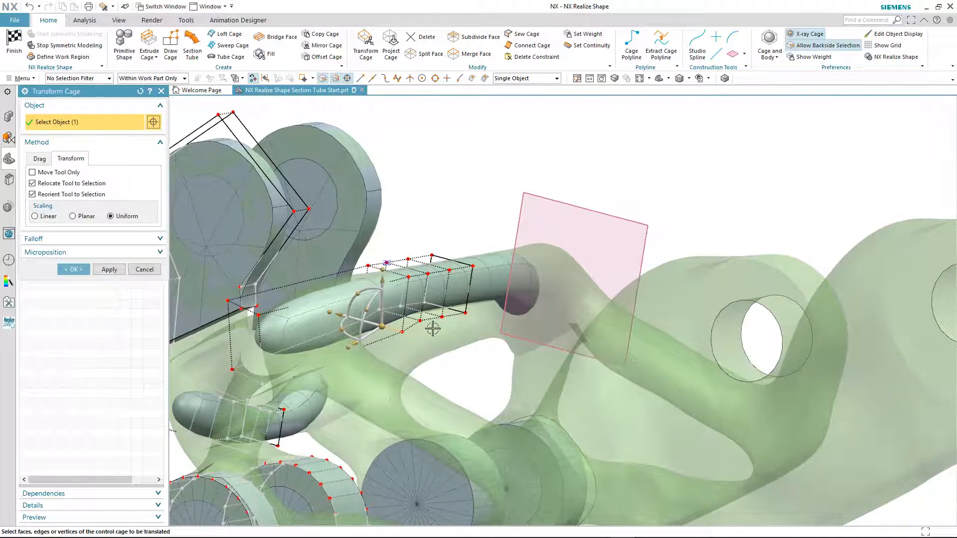
Split the four faces of the longer tube's outermost segment uniformly with number 2, shifting the split loops toward the outer end.
left_click(422, 53)
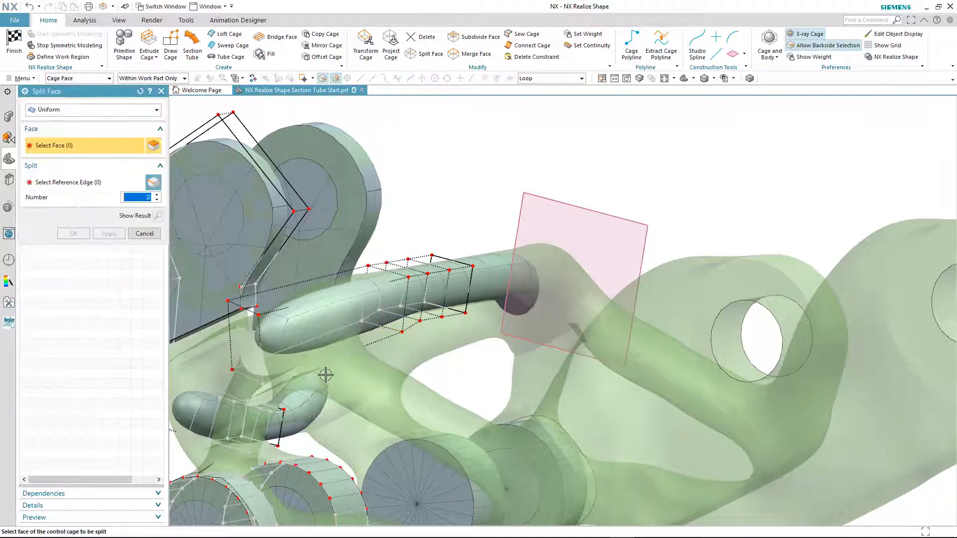
left_click(323, 321)
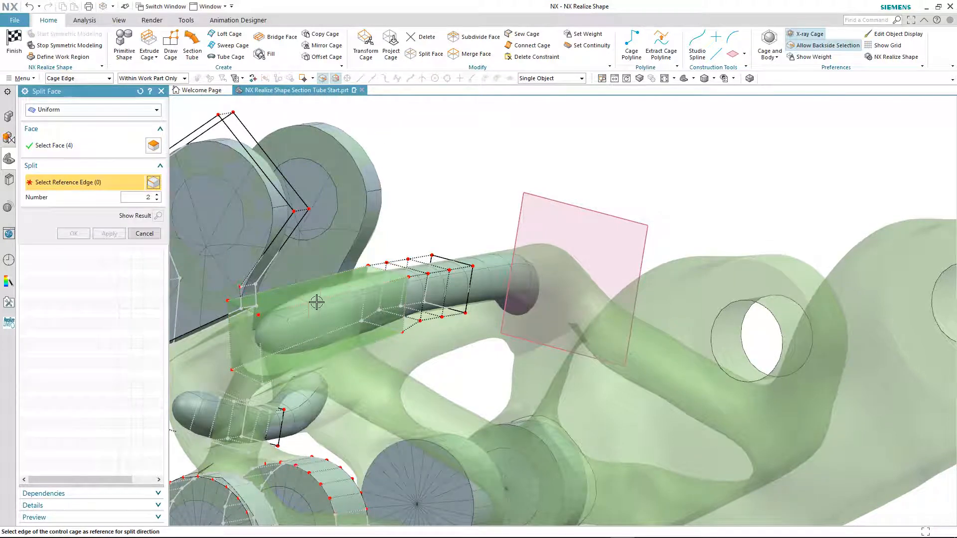
left_click(378, 325)
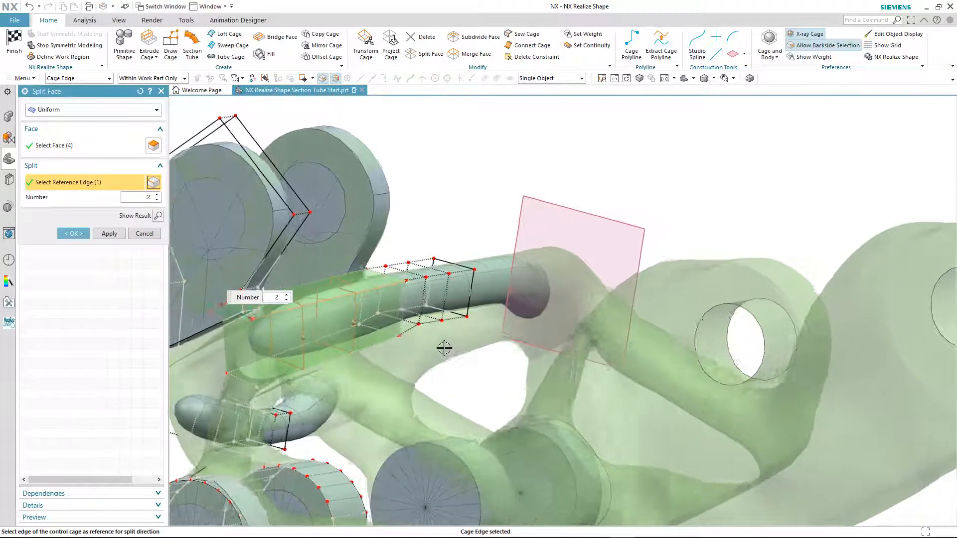
middle_click_drag(444, 348, 425, 346)
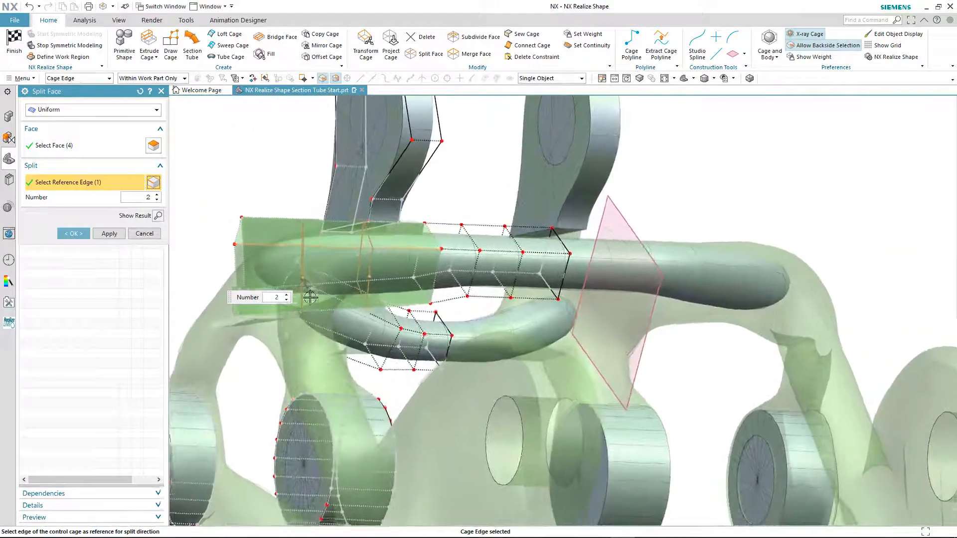
middle_click_drag(310, 297, 310, 278)
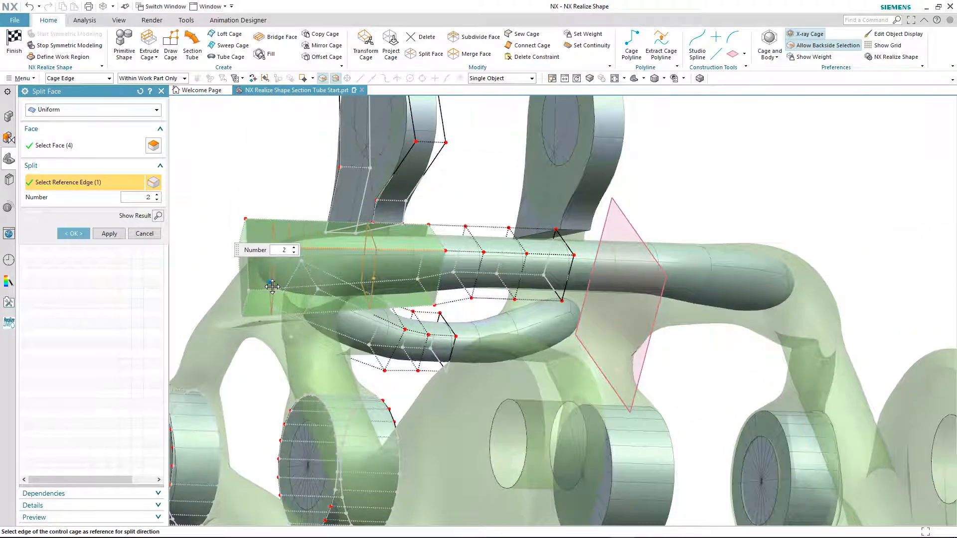
left_click_drag(374, 278, 334, 284)
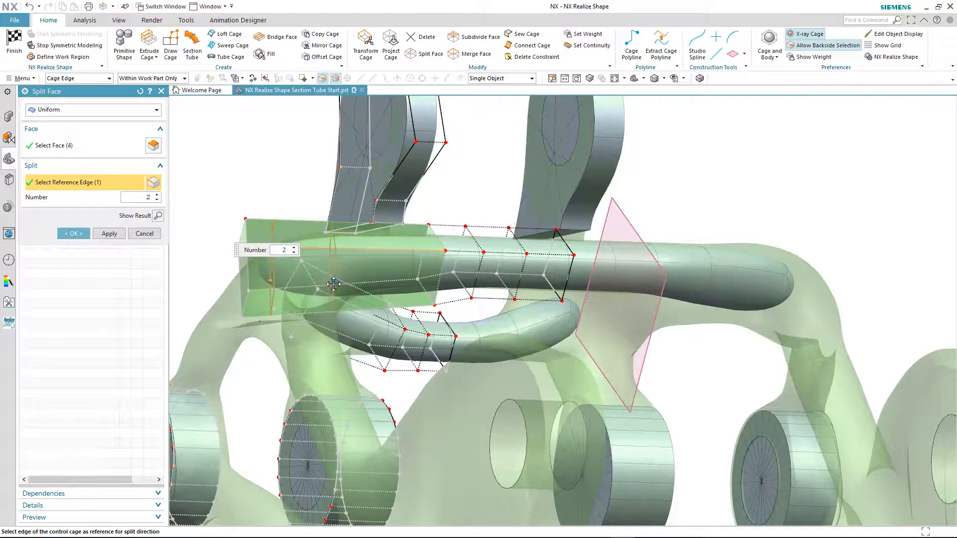
left_click(82, 235)
Adjust the split end sections of the longer tube's cage with Transform Cage to follow the convergent body.
left_click(366, 45)
middle_click_drag(273, 139, 553, 212)
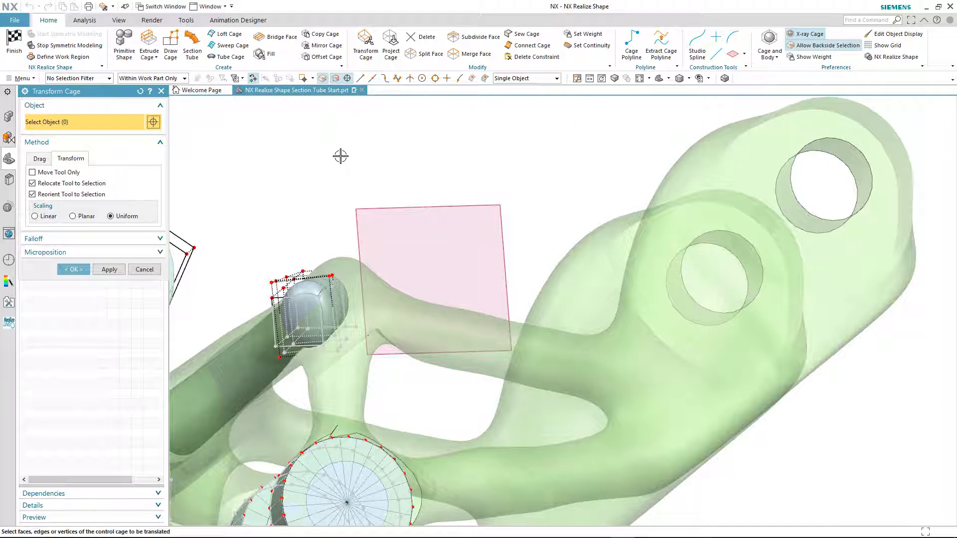
Build a section tube with four circular segments along the upper diagonal strut and connect it to the outer end of the crossbar cage.
left_click(196, 45)
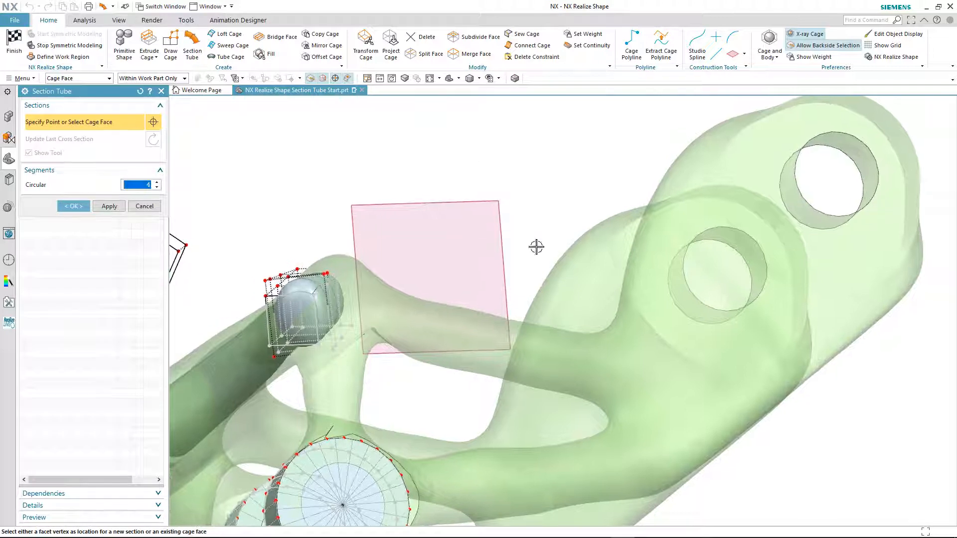
left_click(574, 346)
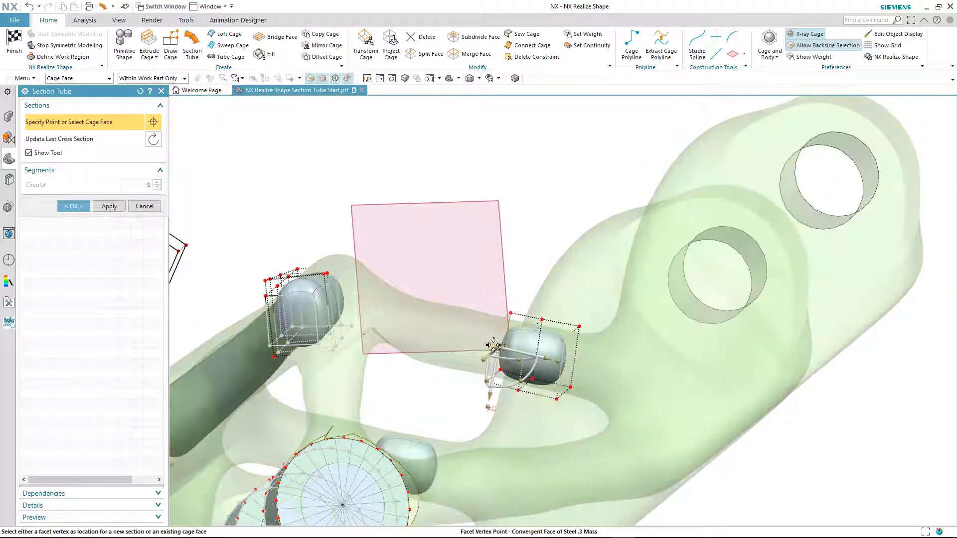
left_click(451, 338)
left_click(420, 334)
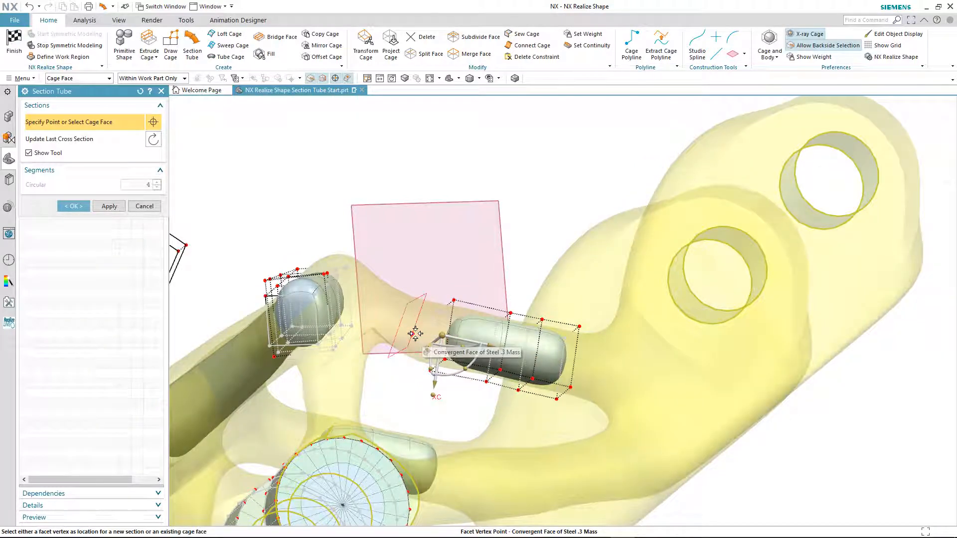
middle_click_drag(431, 276, 361, 107)
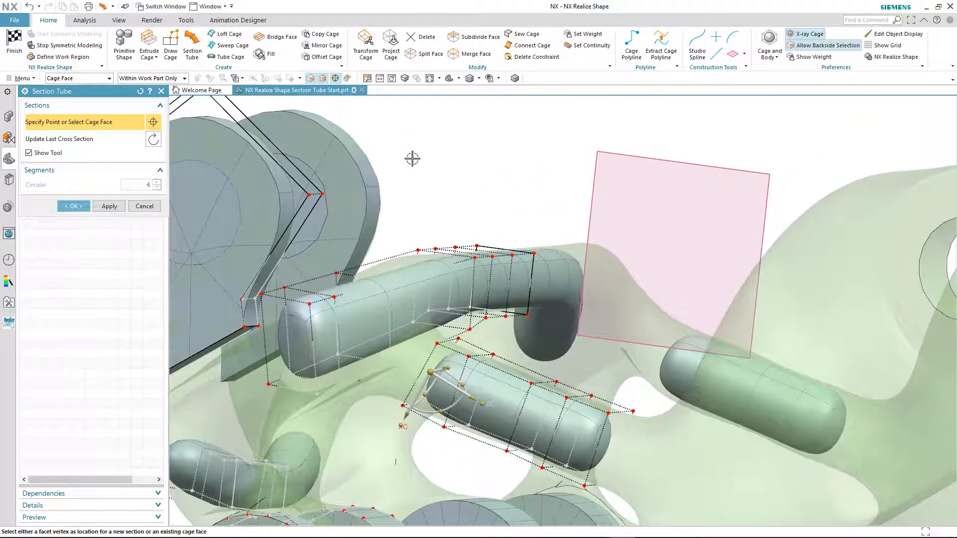
left_click(371, 328)
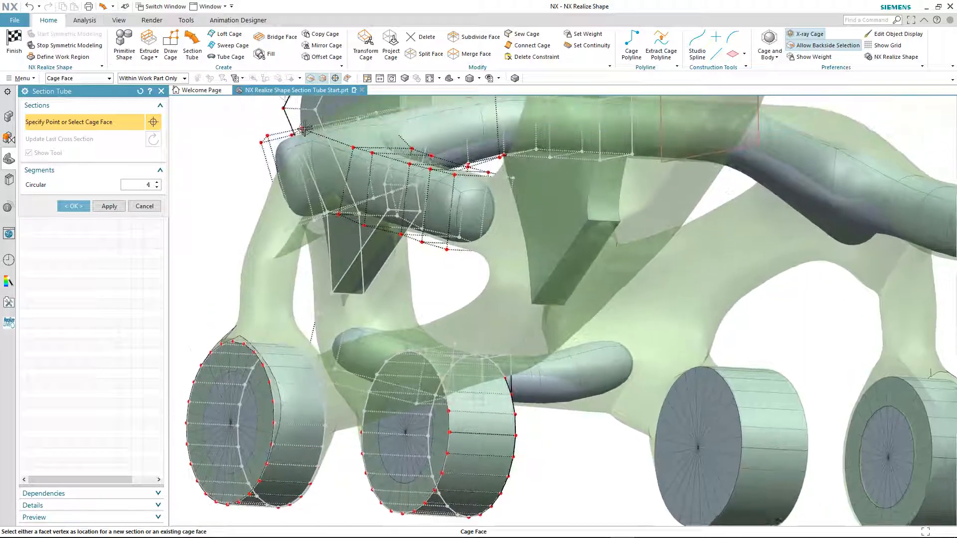
key("Escape")
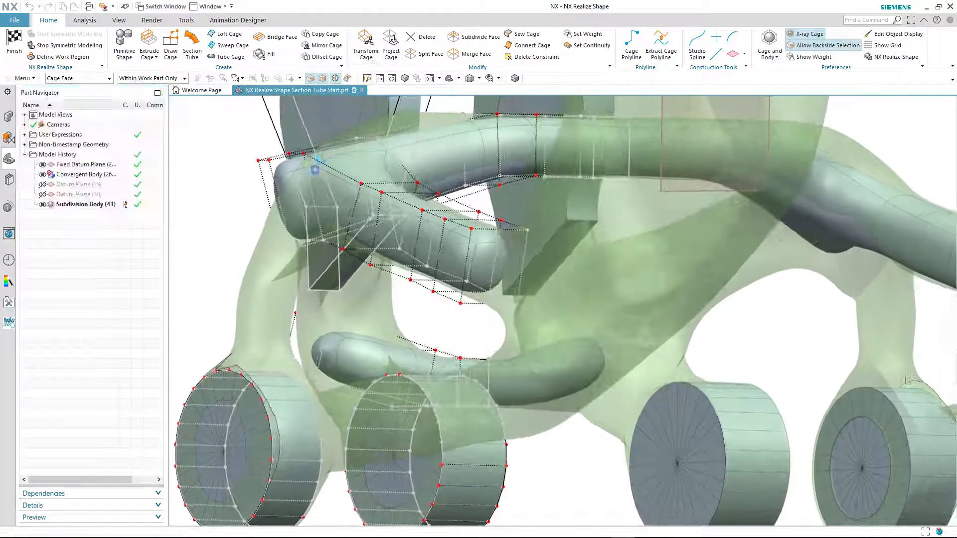
Pull the outer end face of the crossbar and strut joint outward with Transform Cage to follow the convergent body.
left_click(366, 47)
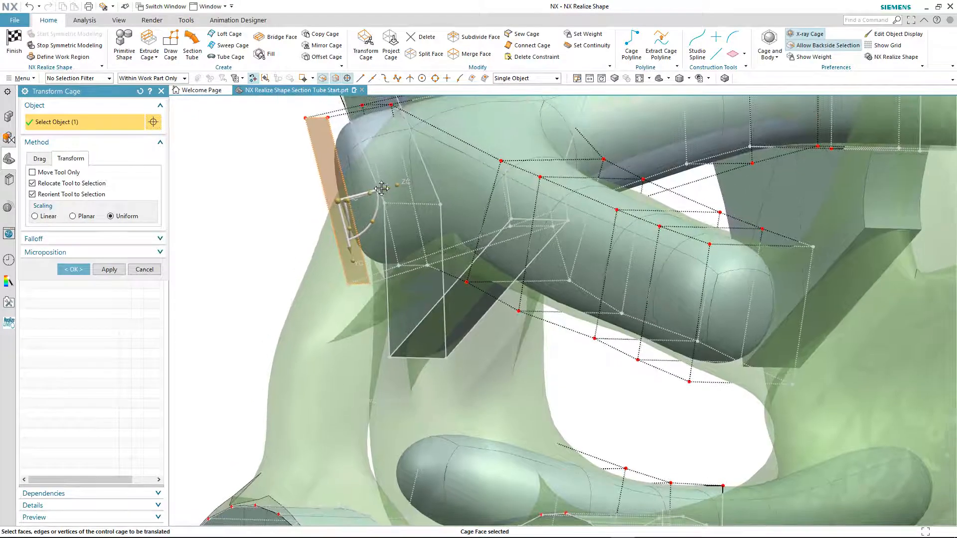
left_click_drag(347, 196, 341, 198)
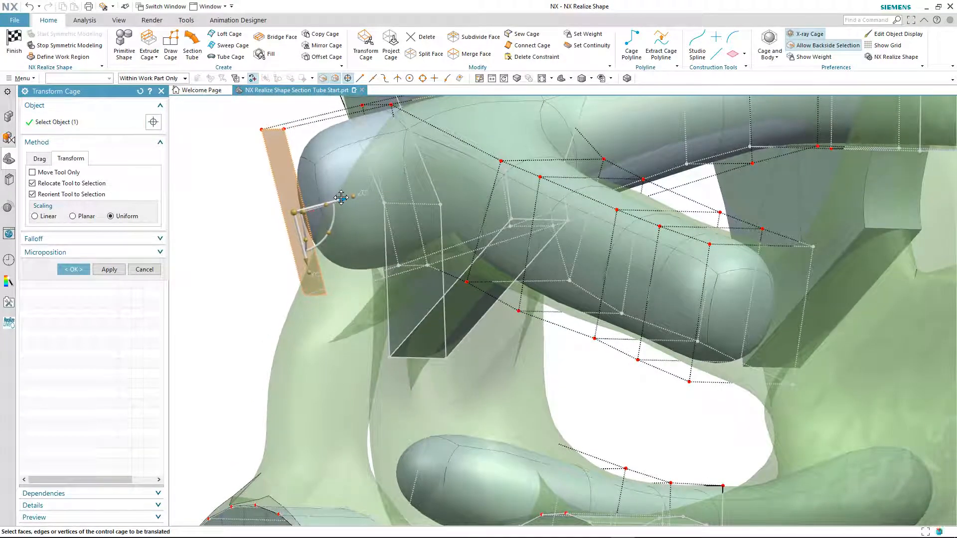
middle_click_drag(288, 299, 409, 301)
left_click_drag(411, 305, 431, 330)
Move the upper edge of the joint's outer end face inward toward the crossbar and lower it slightly.
middle_click_drag(198, 259, 218, 220)
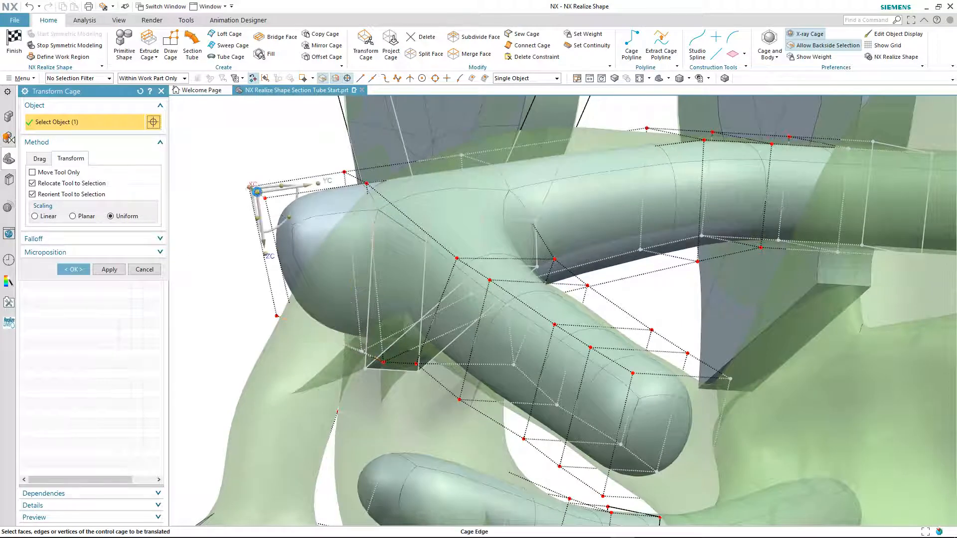
left_click_drag(306, 186, 325, 185)
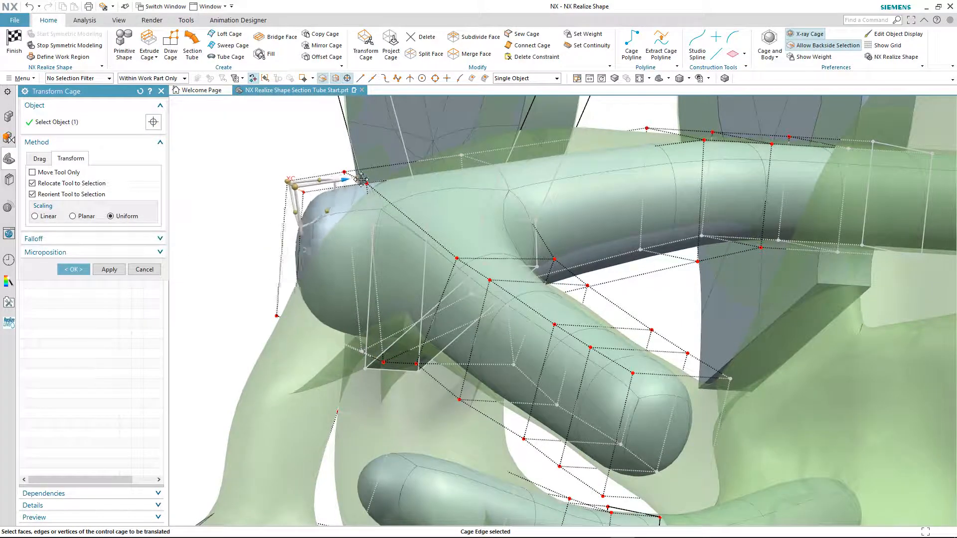
left_click_drag(386, 177, 391, 175)
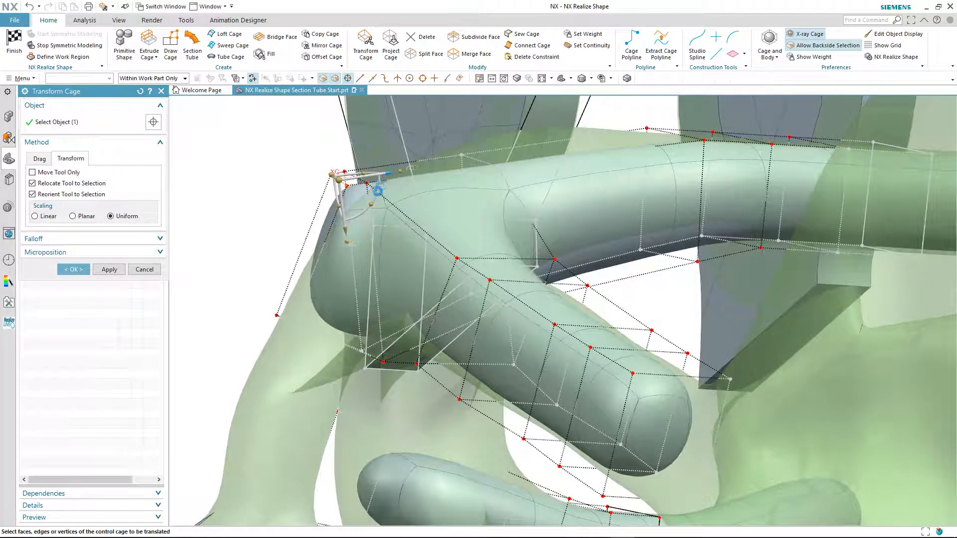
left_click_drag(345, 235, 344, 248)
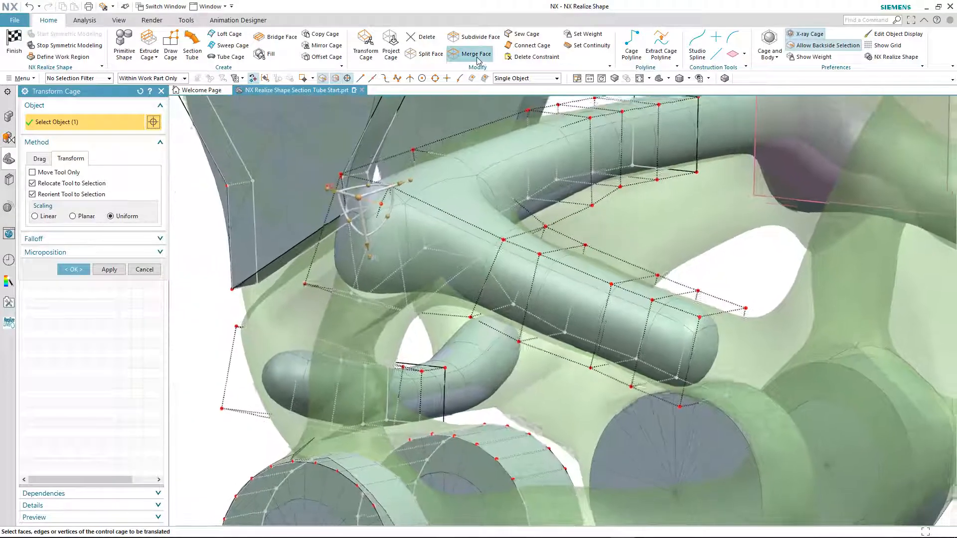
Merge four adjacent cage faces on top of the nearest cylindrical boss, below the joint.
left_click(474, 50)
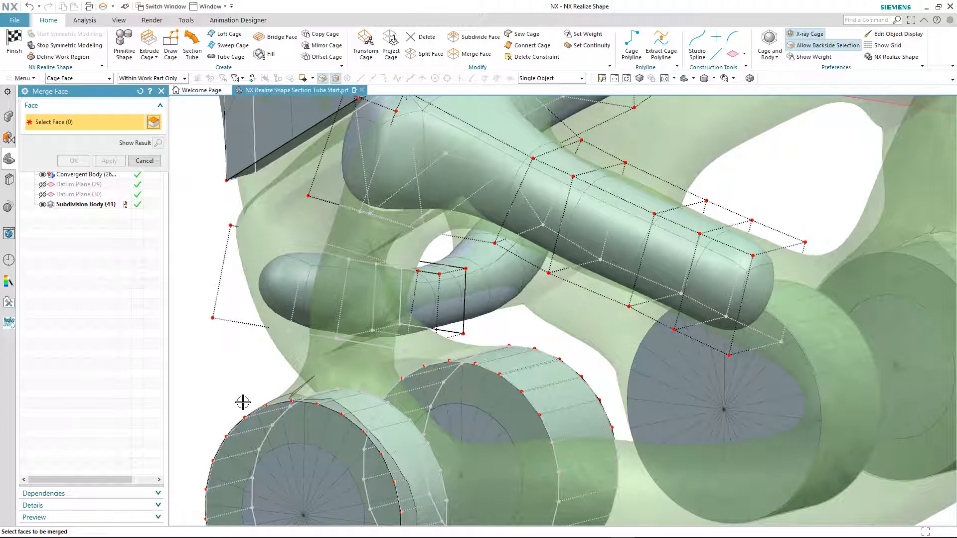
scroll(242, 402, "up", 10)
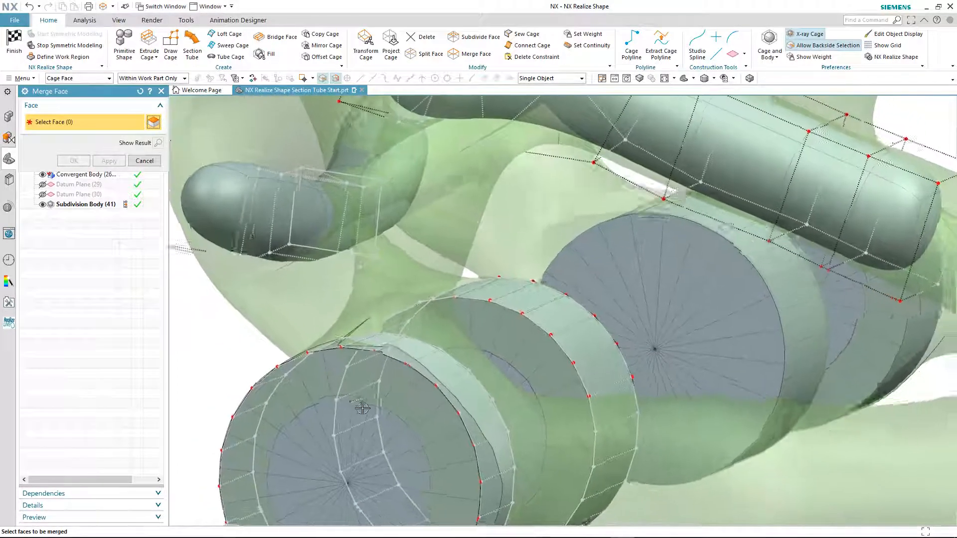
middle_click_drag(363, 408, 351, 379)
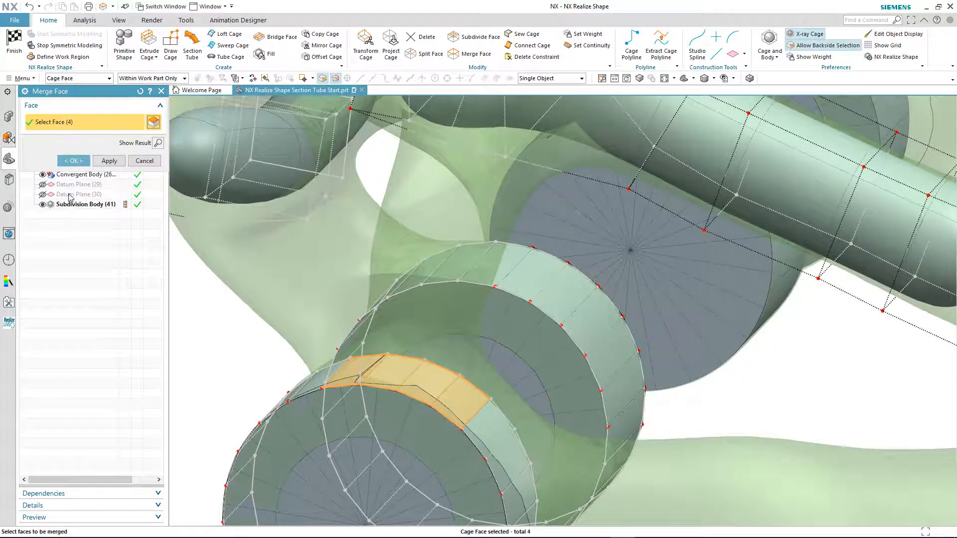
middle_click_drag(202, 274, 292, 301)
Bridge the underside face of the joint to the merged face on top of the nearest boss.
left_click(276, 37)
left_click(354, 215)
left_click(129, 163)
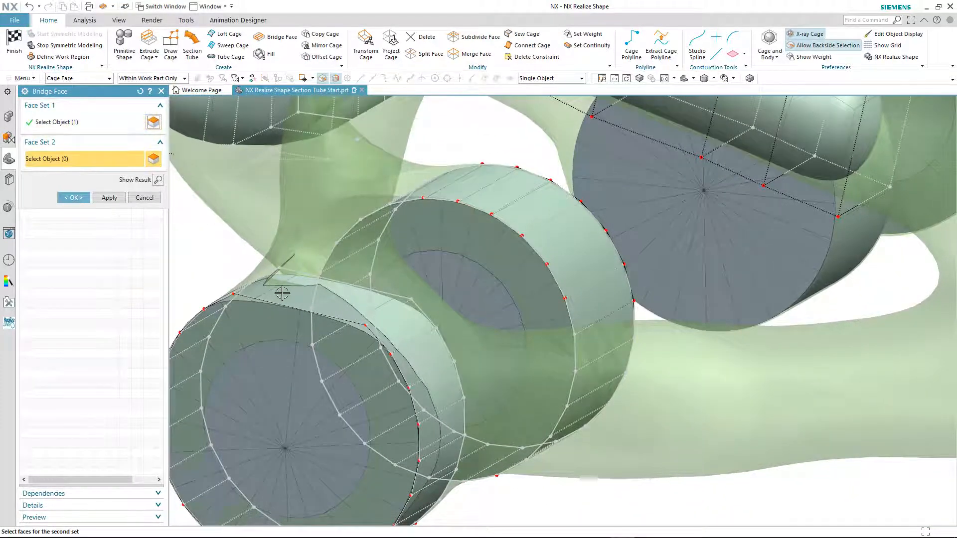
left_click(109, 197)
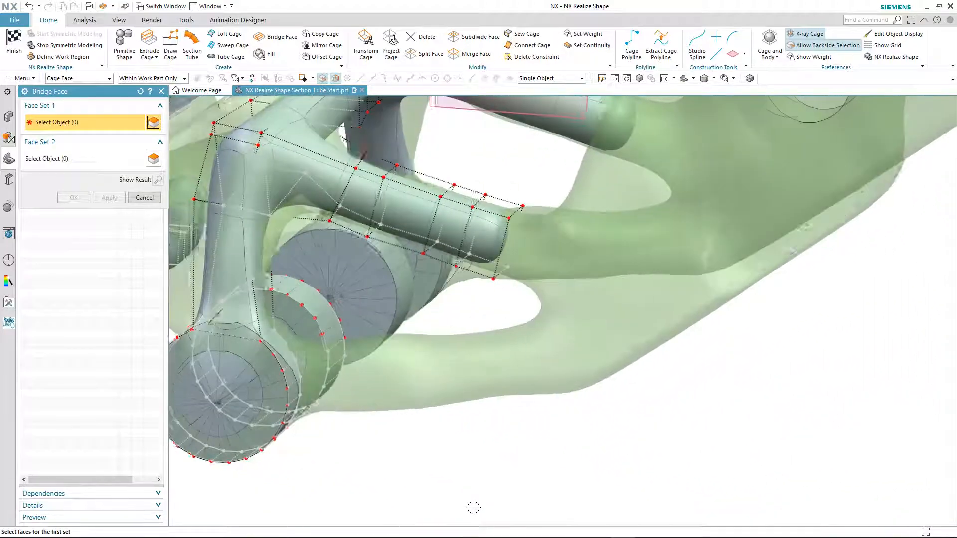
Merge four cage faces on the side of the nearest boss that faces the lower strut.
key("m")
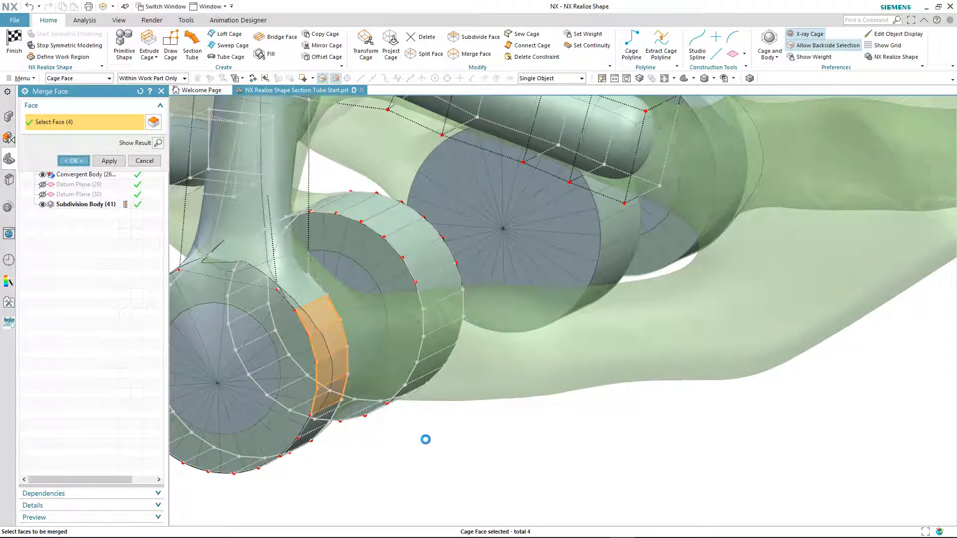
key("t")
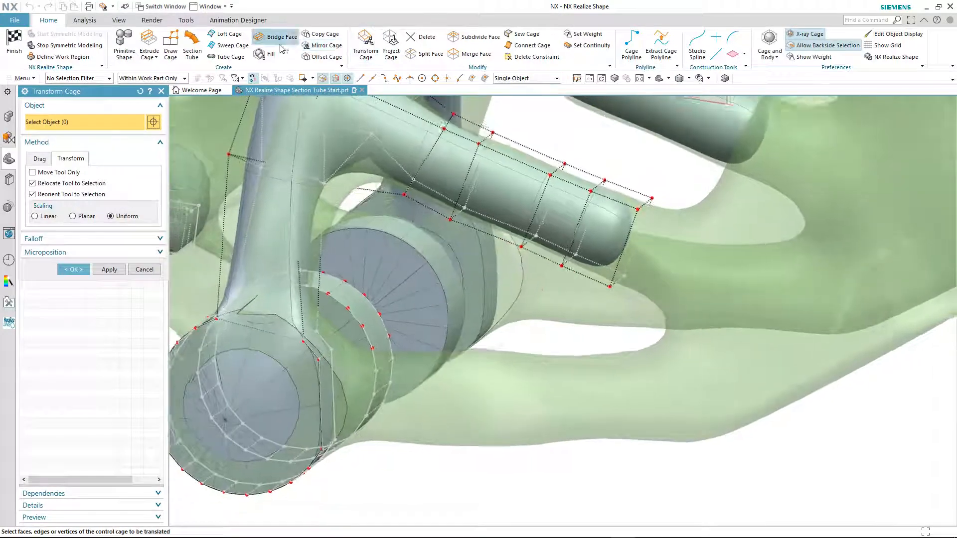
Build a section tube with four circular segments along the lower strut, ending at the merged side face of the nearest boss.
left_click(192, 47)
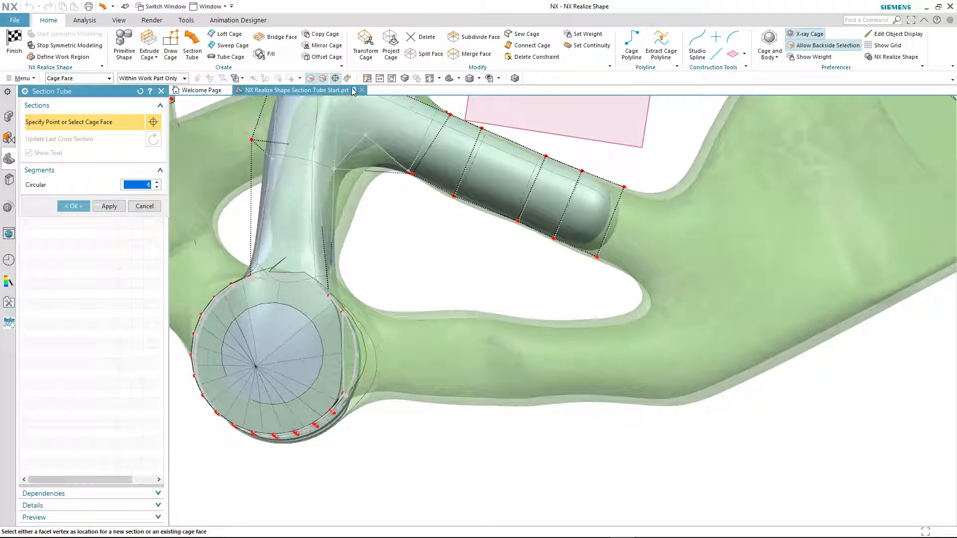
left_click(642, 325)
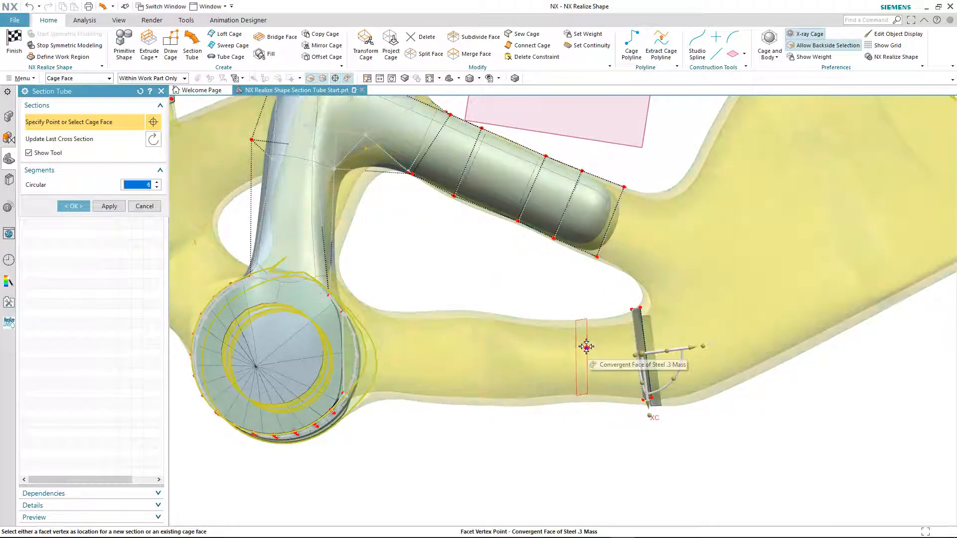
left_click(586, 346)
left_click(534, 349)
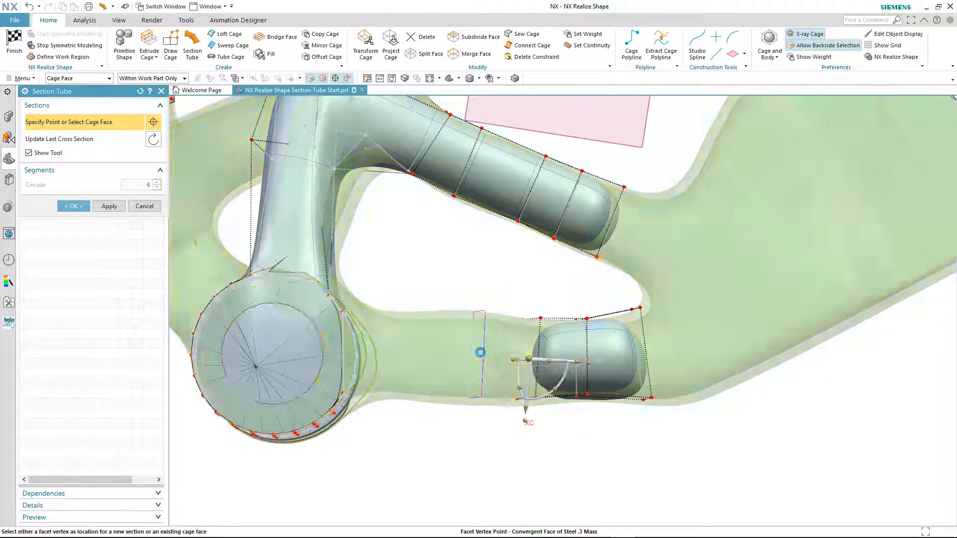
left_click(480, 352)
middle_click_drag(421, 322, 415, 290)
left_click(397, 354)
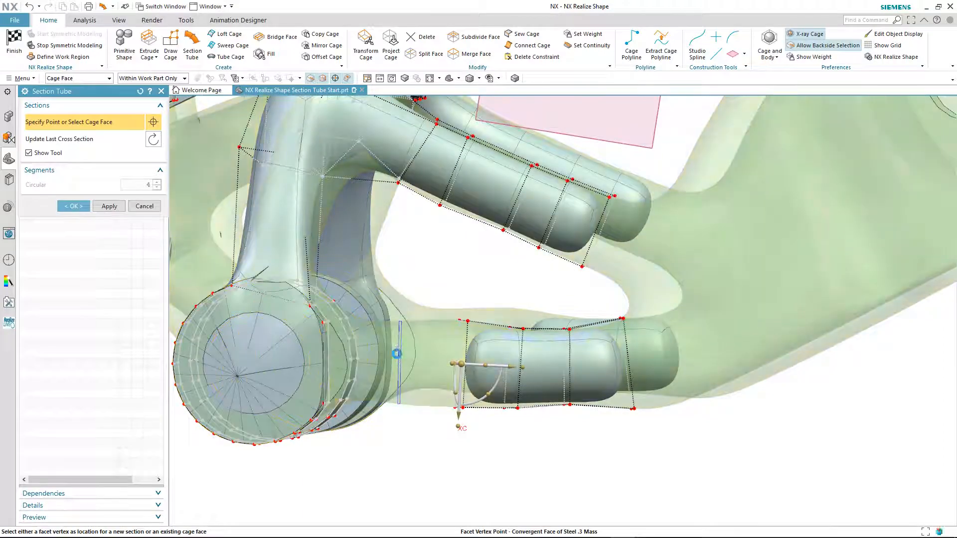
middle_click_drag(438, 252, 394, 260)
Build a section tube with four circular segments across the wide arm, from below the strut junction toward the lug hole.
middle_click_drag(338, 396, 373, 352, "shift")
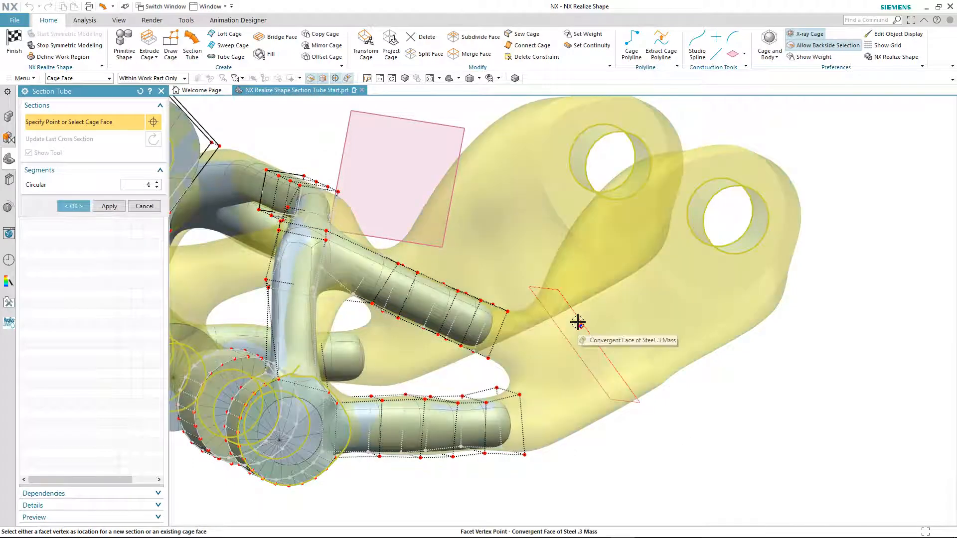
left_click(599, 310)
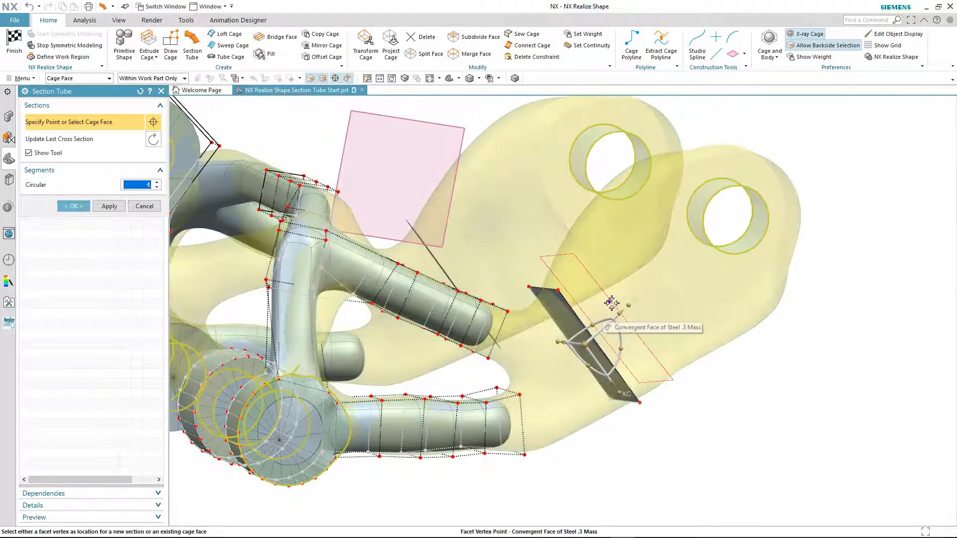
left_click(618, 289)
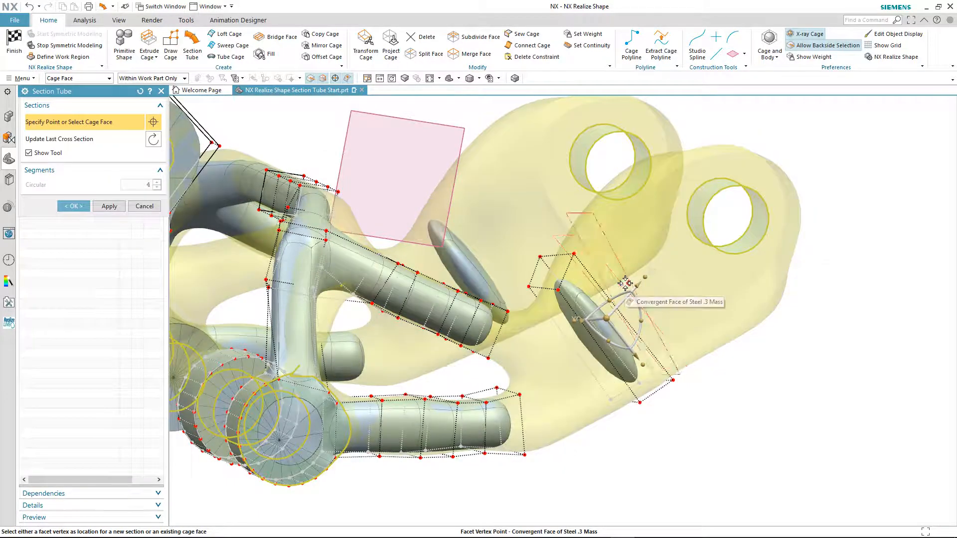
left_click(644, 271)
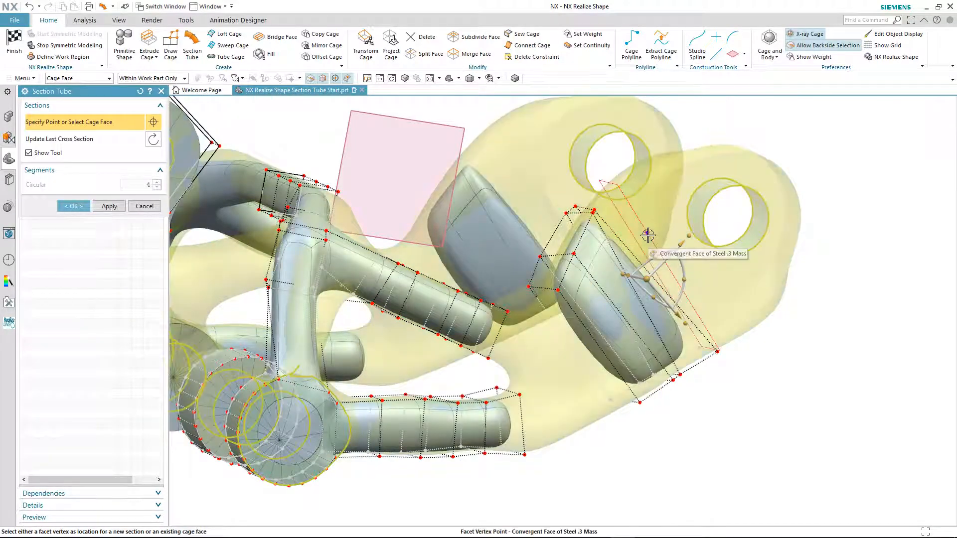
middle_click_drag(705, 303, 545, 109)
middle_click_drag(486, 101, 476, 95)
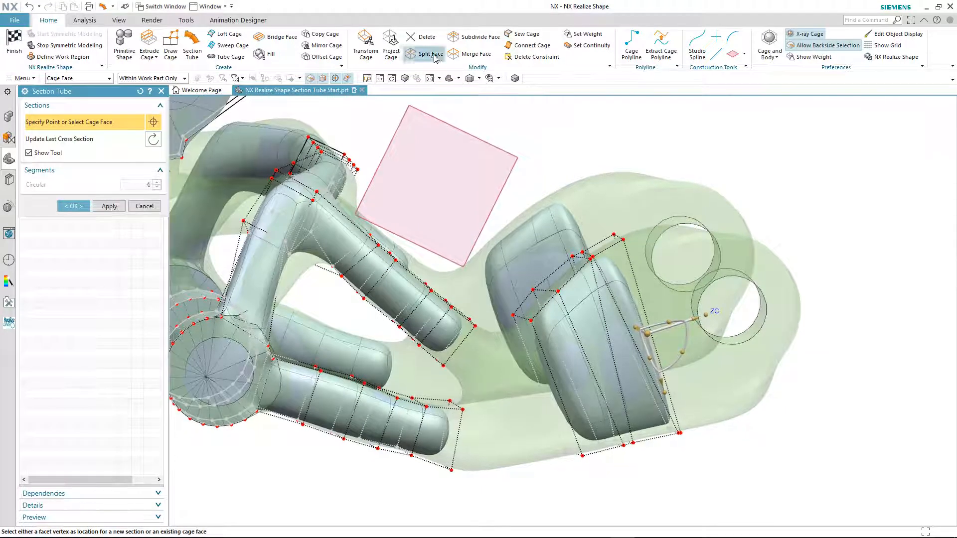
Split ten cage faces of the wide arm's tube uniformly with number 2, using a long side edge as the direction reference.
left_click(432, 55)
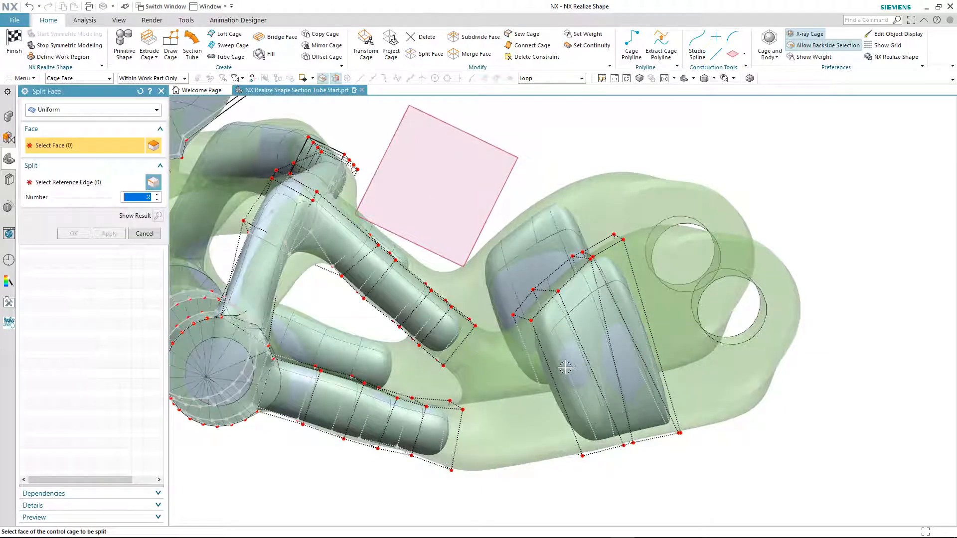
middle_click(559, 447)
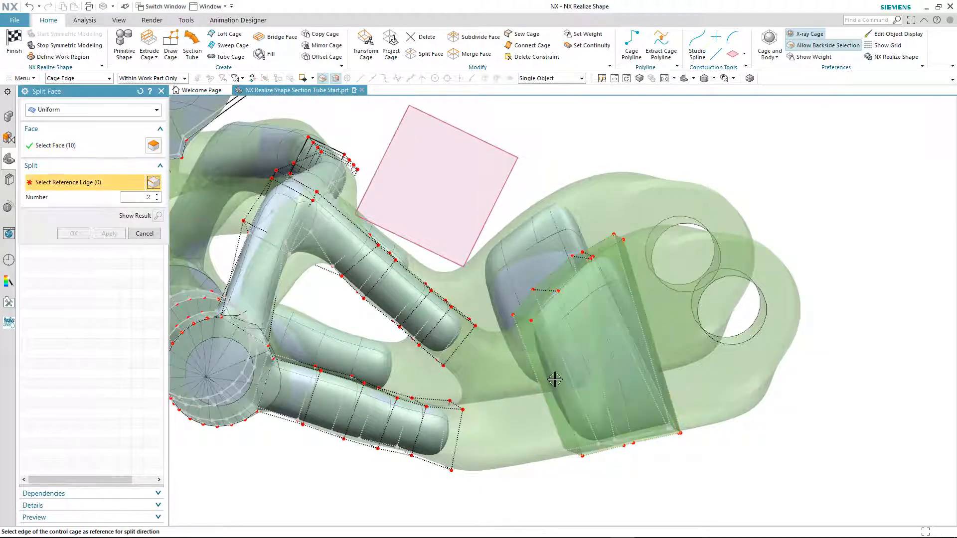
scroll(597, 487, "up", 1)
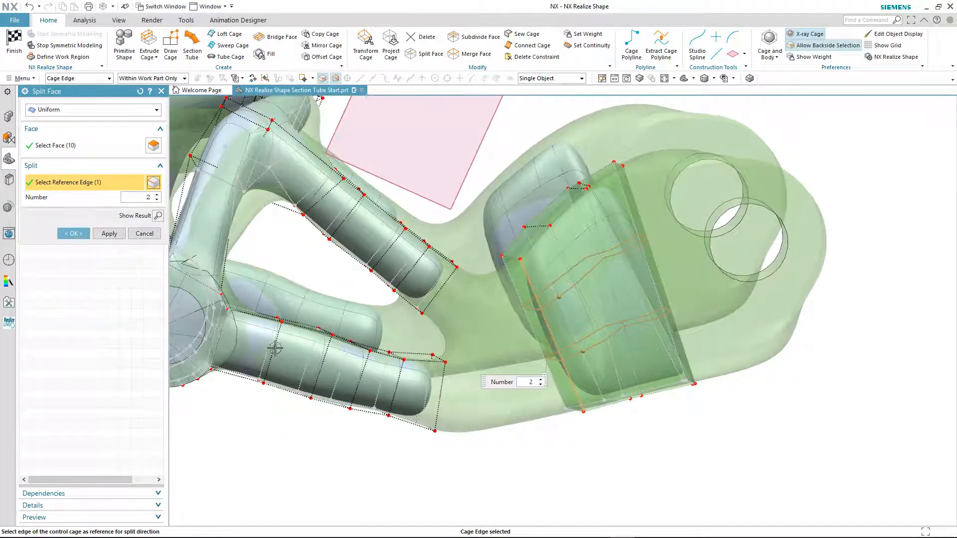
left_click(74, 234)
left_click(366, 50)
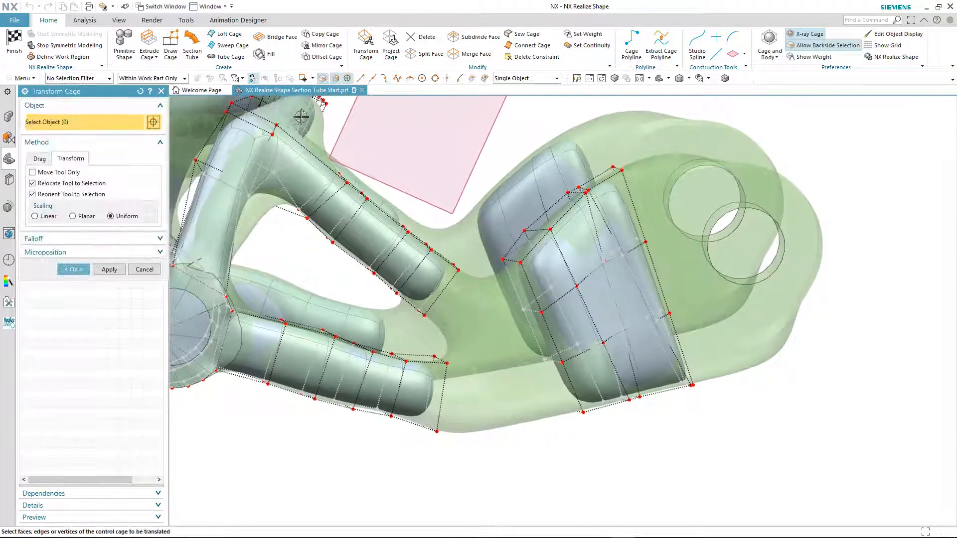
scroll(403, 140, "up", 2)
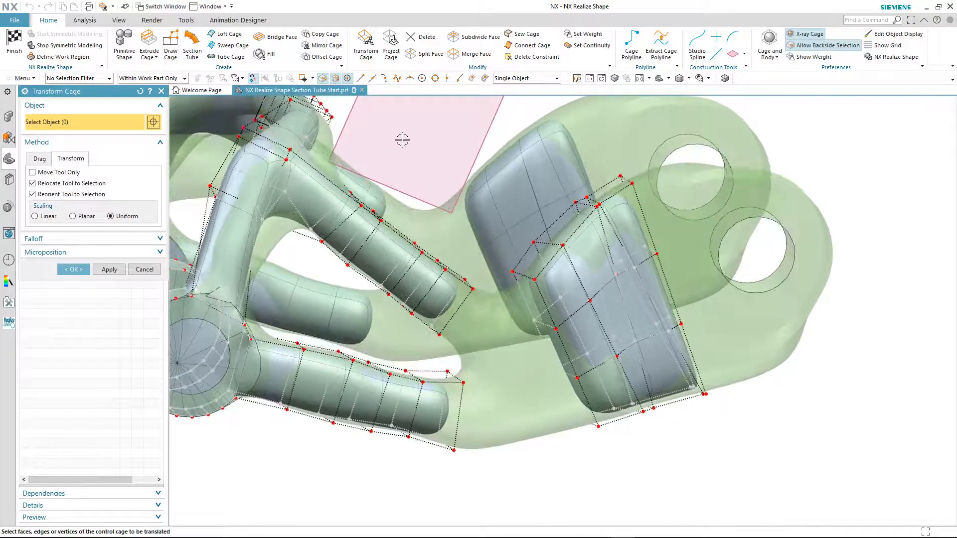
Bridge the end face of the upper strut's tube to the facing cage face on the wide arm's tube.
left_click(279, 37)
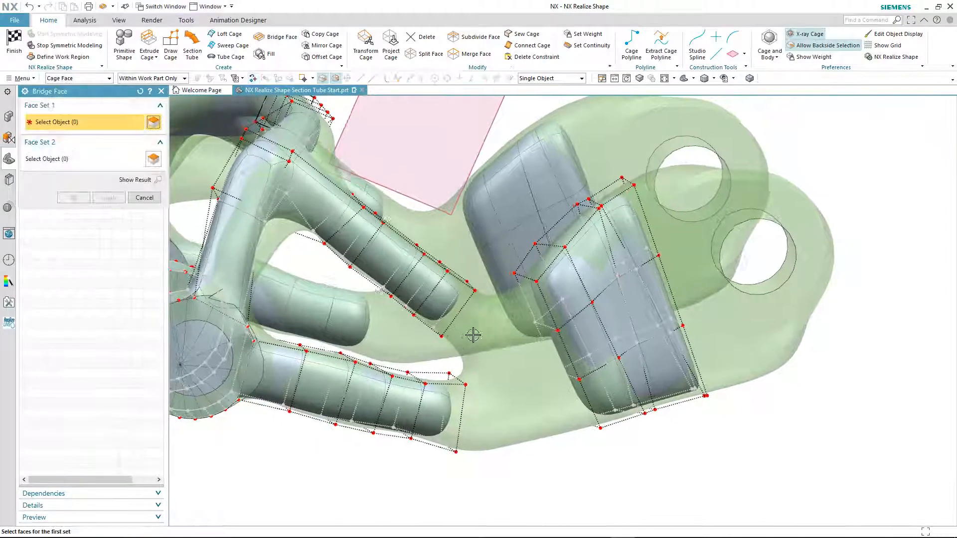
middle_click_drag(507, 343, 349, 337)
left_click(36, 163)
middle_click_drag(420, 369, 424, 351)
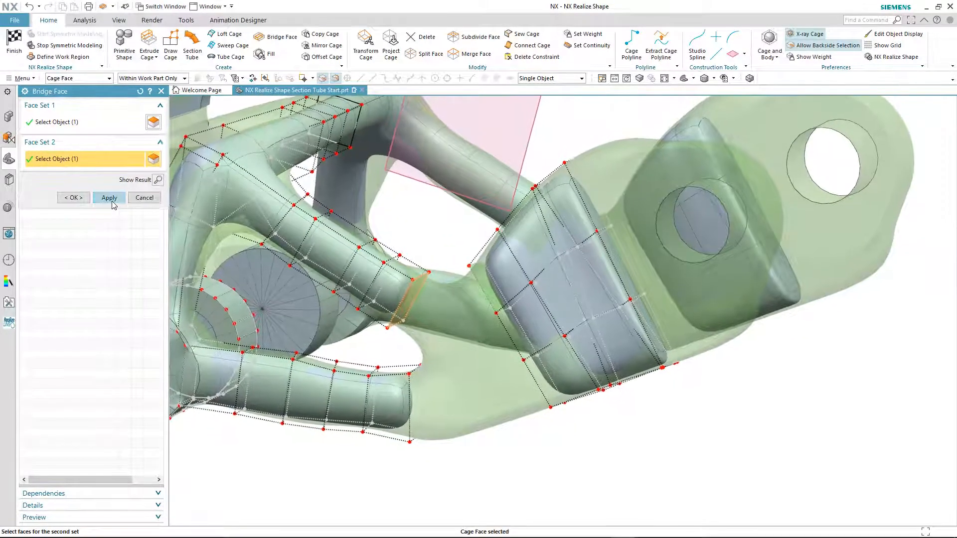
left_click(109, 198)
Bridge the wide arm's lowest facing cage face to the end face of the lower strut's tube.
middle_click_drag(344, 439, 593, 388)
left_click(593, 388)
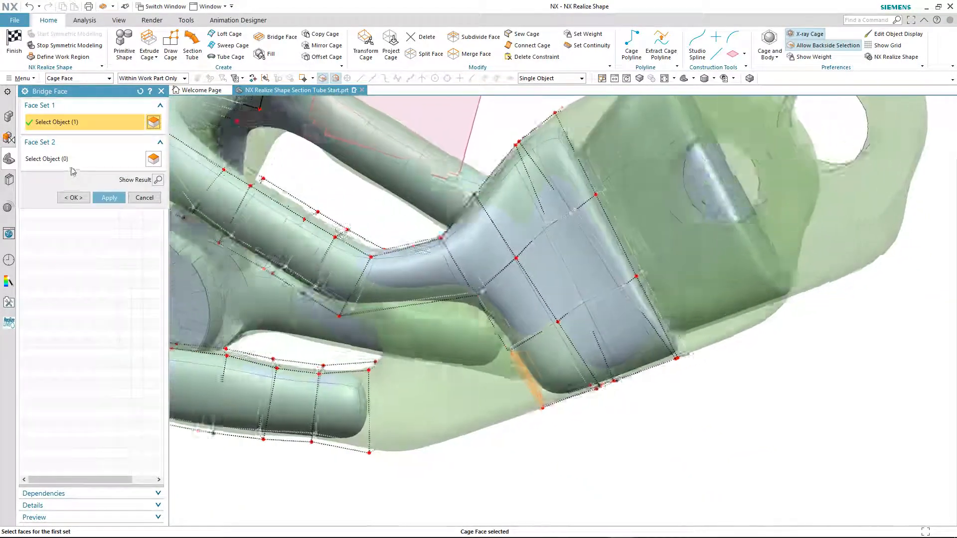
left_click(72, 159)
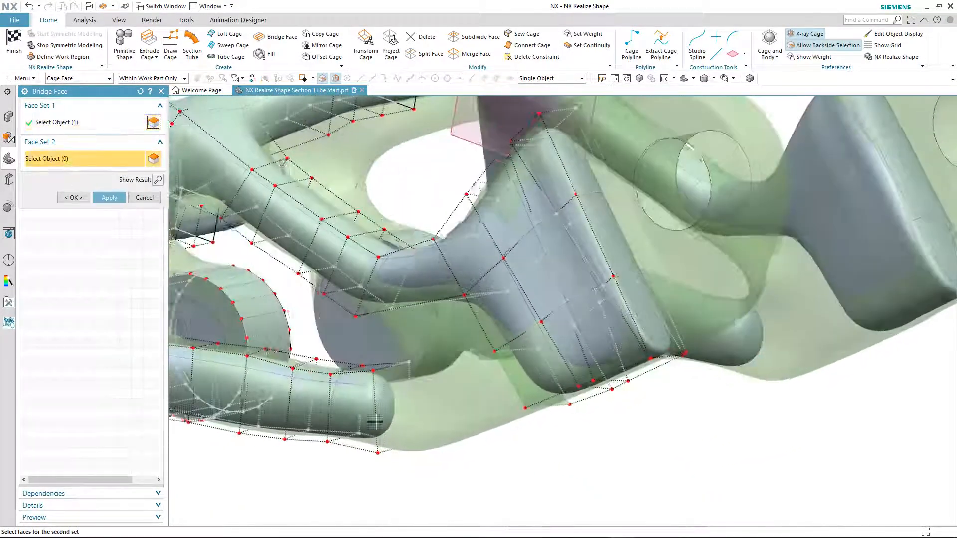
left_click(399, 419)
left_click(73, 198)
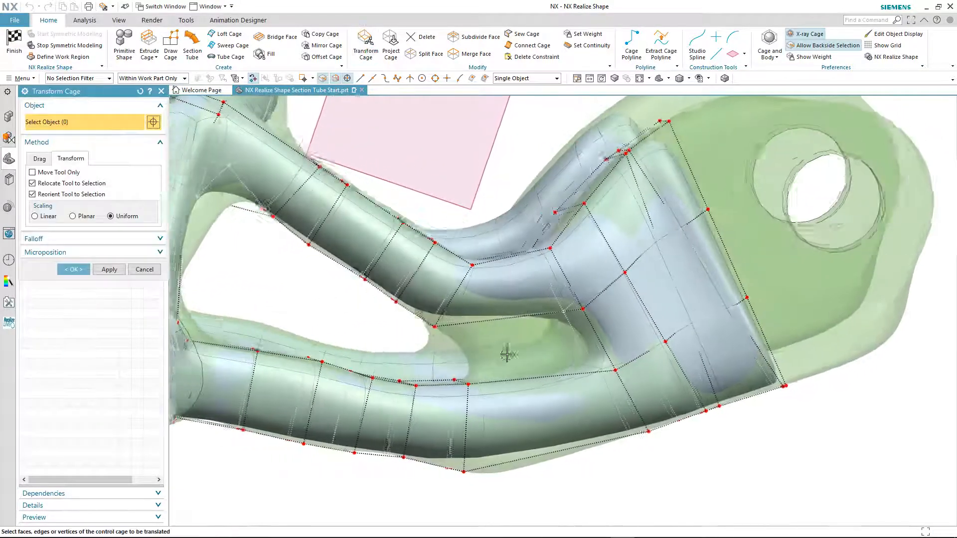
Reorient the transform tool on the wide arm's cage face between the two bridges and move that face toward the strut gap.
left_click(602, 342)
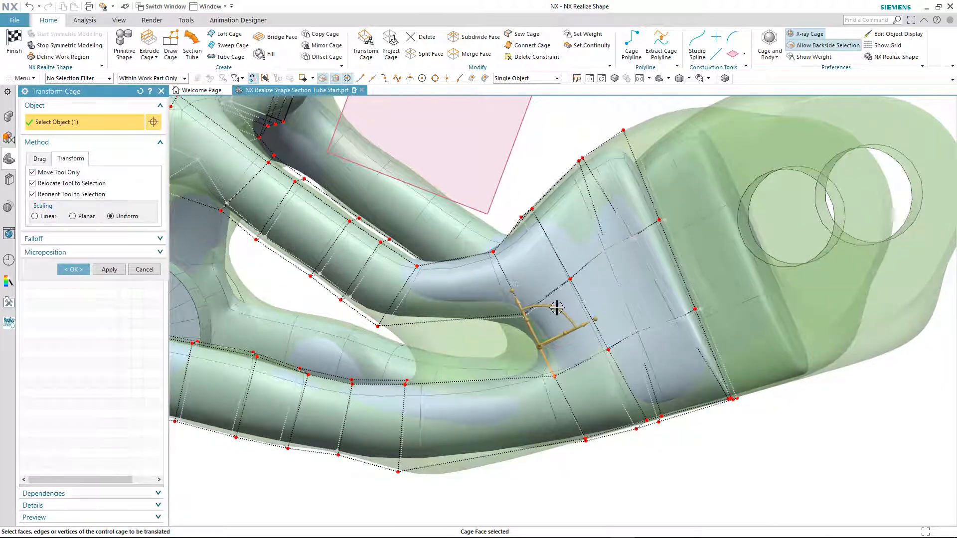
left_click_drag(557, 308, 571, 318)
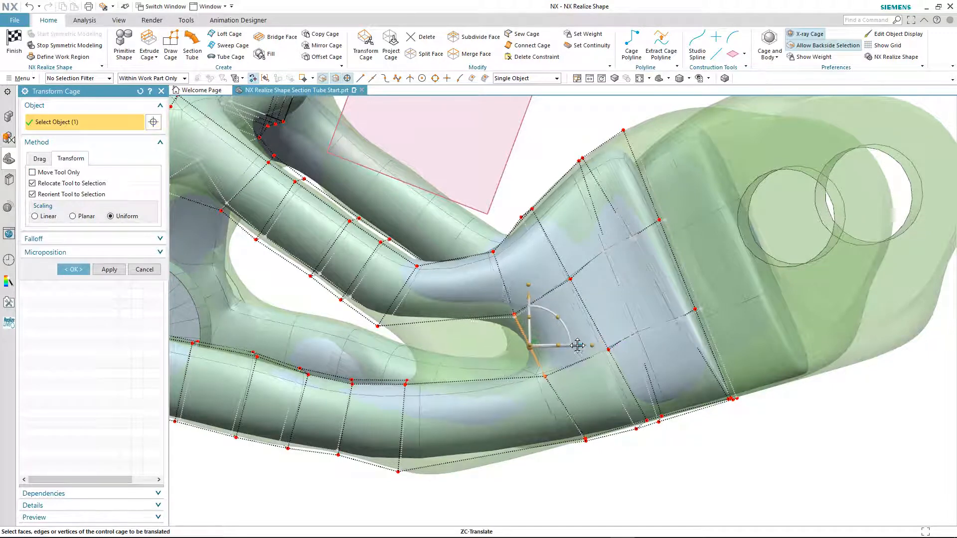
left_click_drag(578, 346, 502, 358)
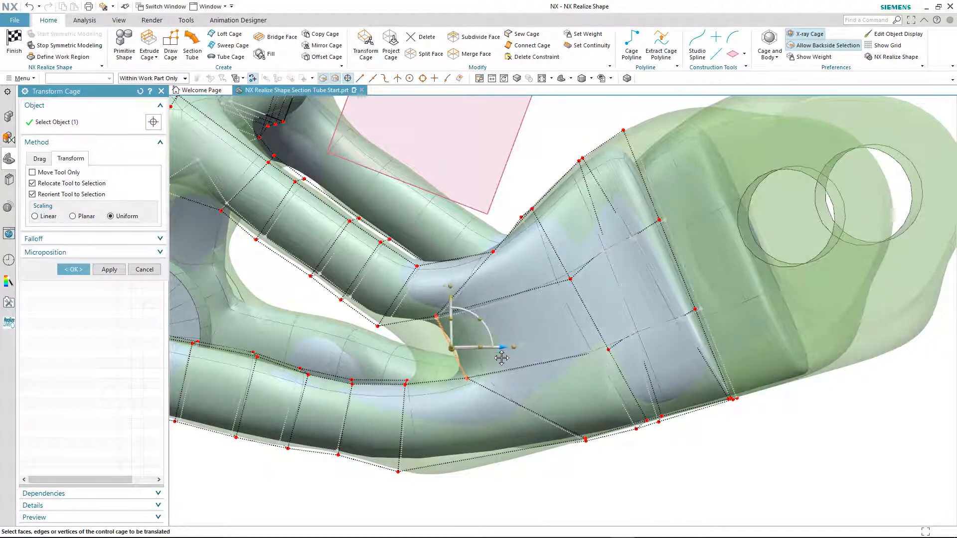
left_click_drag(475, 364, 467, 367)
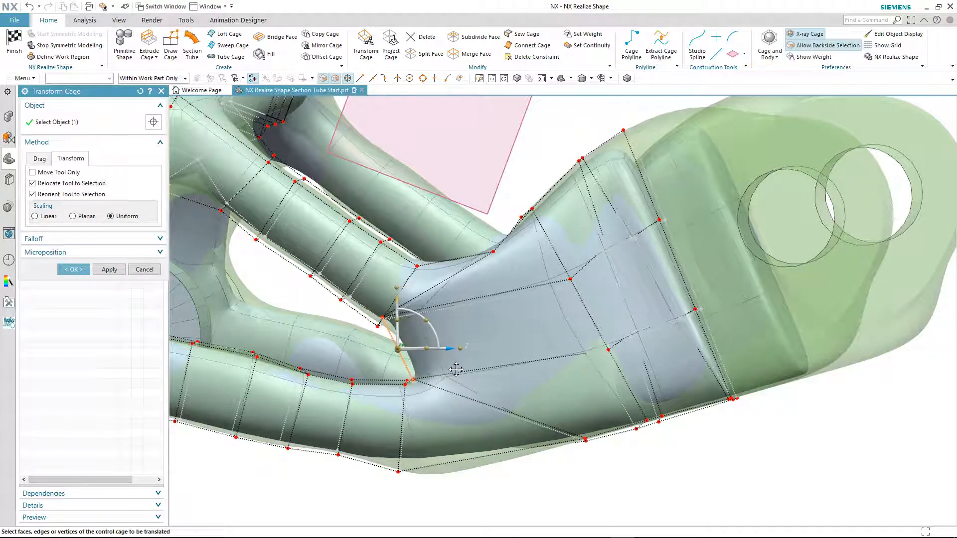
Move the lower cage edge of the moved gap face to follow the convergent body's inner contour.
scroll(387, 370, "up", 3)
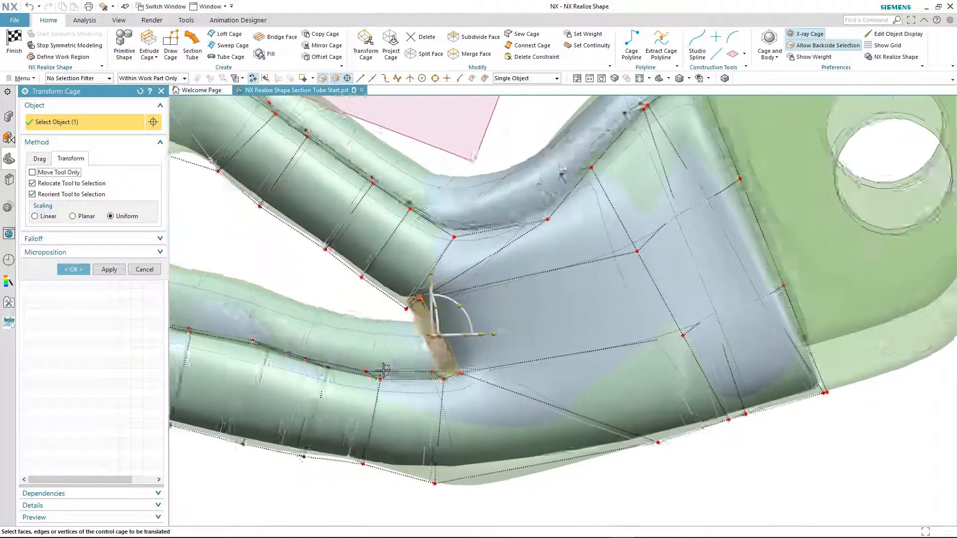
middle_click_drag(387, 370, 449, 301)
scroll(394, 390, "up", 4)
left_click(519, 325)
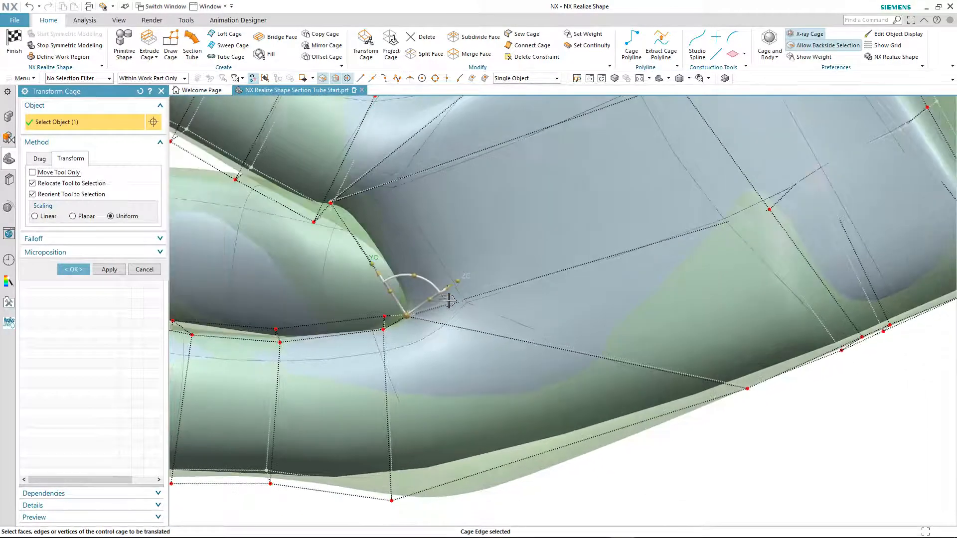
left_click_drag(447, 292, 367, 260)
Move the upper cage edge of the gap face in two directions to fit the convergent body's inner contour, and apply the transform.
middle_click_drag(299, 306, 477, 268)
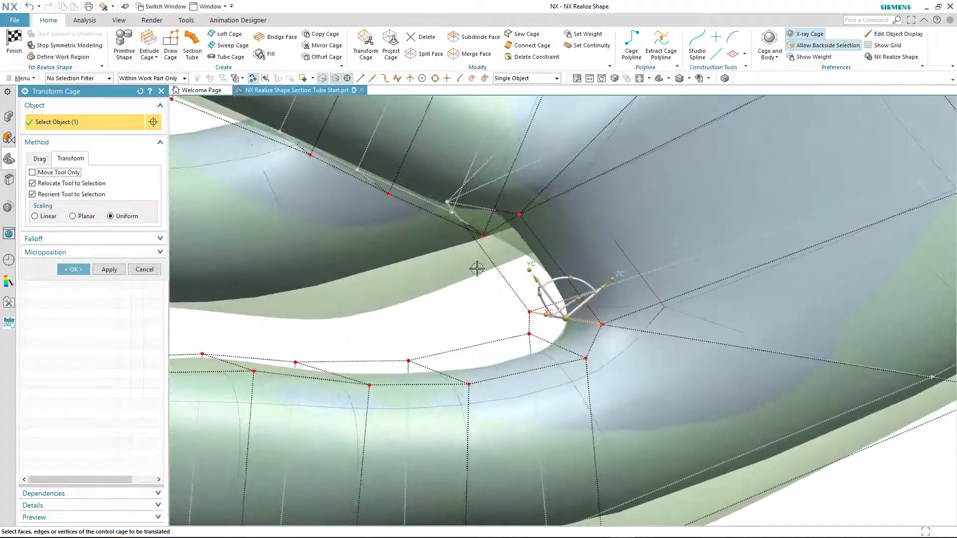
left_click(486, 209)
middle_click_drag(486, 210, 400, 184)
left_click(402, 163)
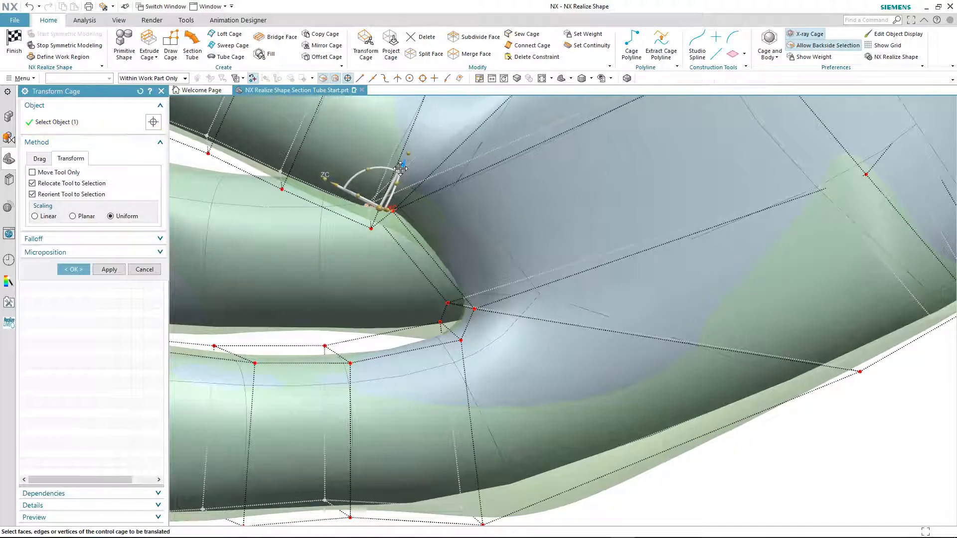
left_click_drag(400, 169, 400, 194)
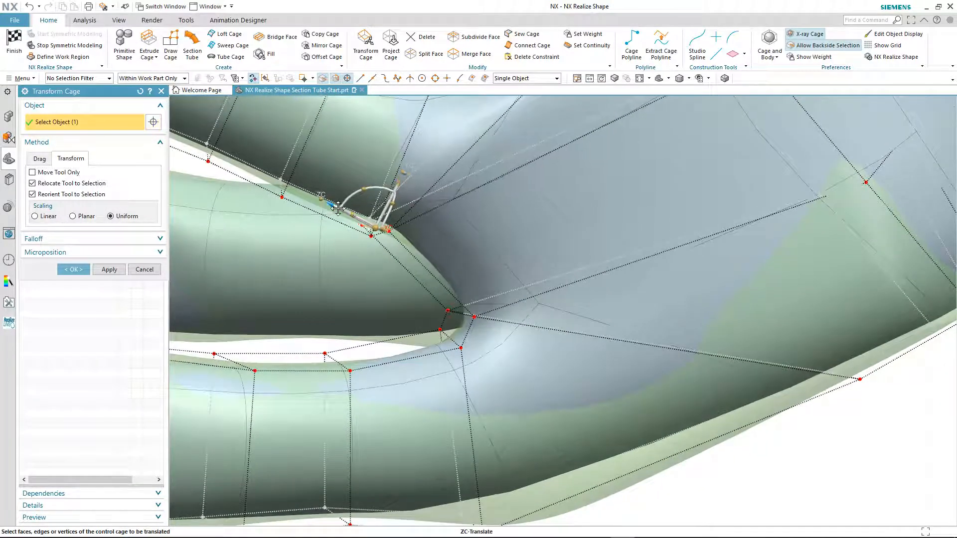
left_click_drag(330, 206, 363, 228)
middle_click_drag(301, 282, 256, 324)
left_click(110, 269)
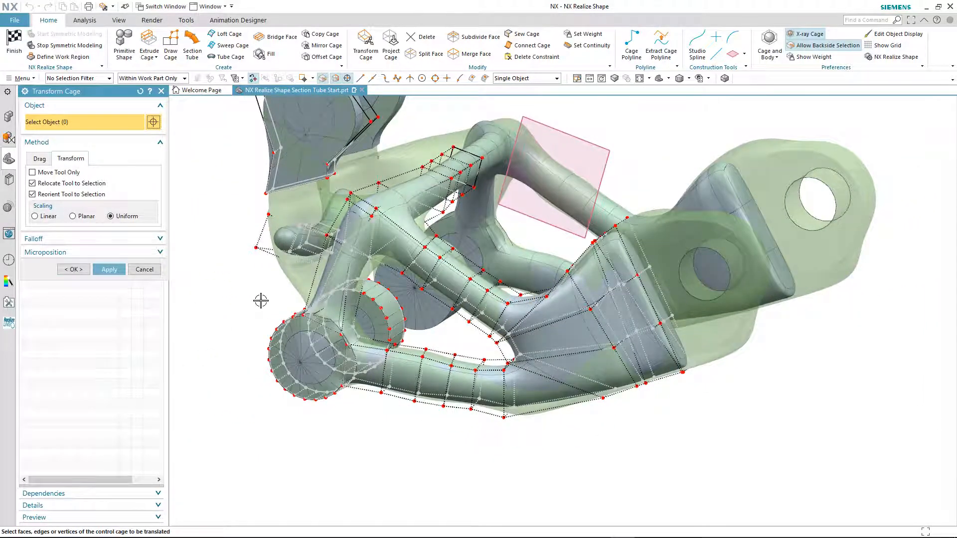
Build a section tube with four circular segments around the upper side of the lug hole, ending at the wide arm's upper end face.
middle_click_drag(261, 301, 242, 311)
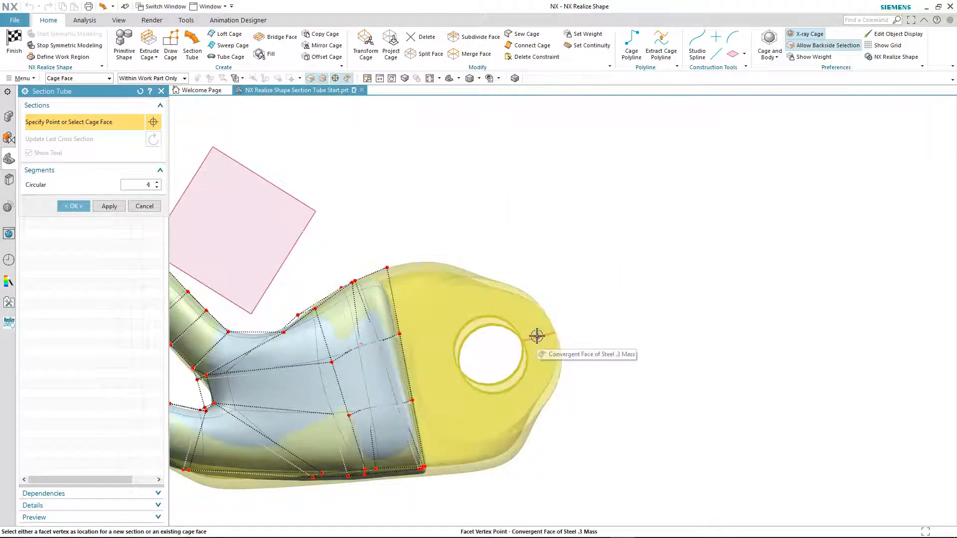
left_click(527, 319)
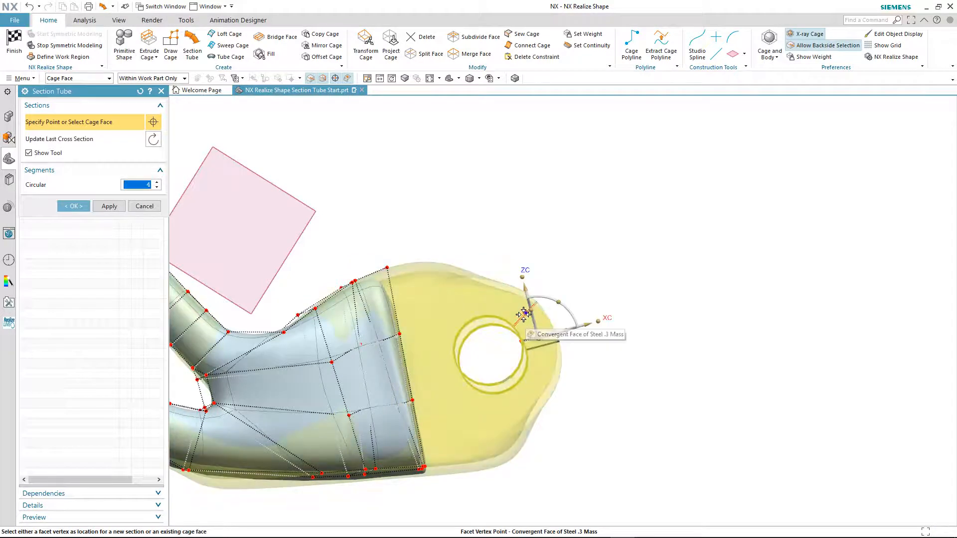
left_click(29, 153)
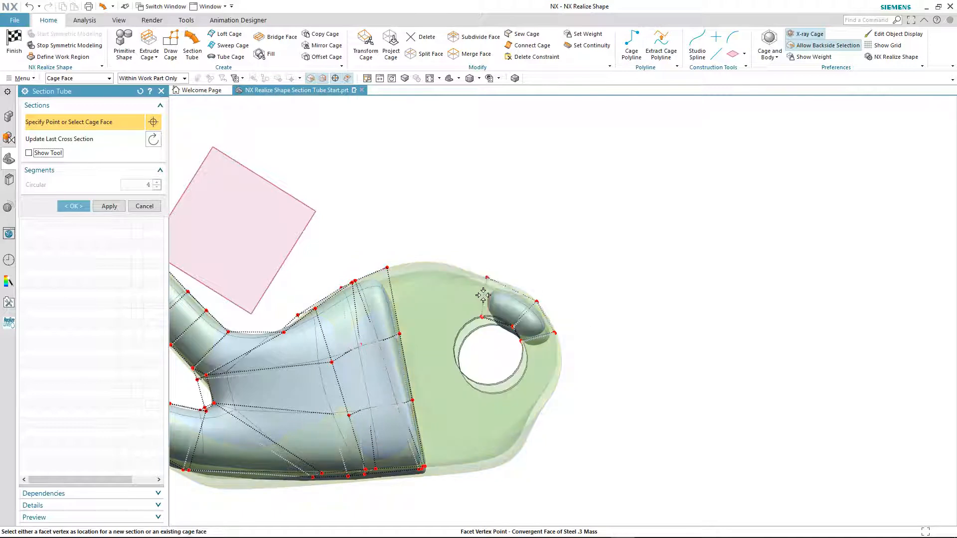
left_click(446, 294)
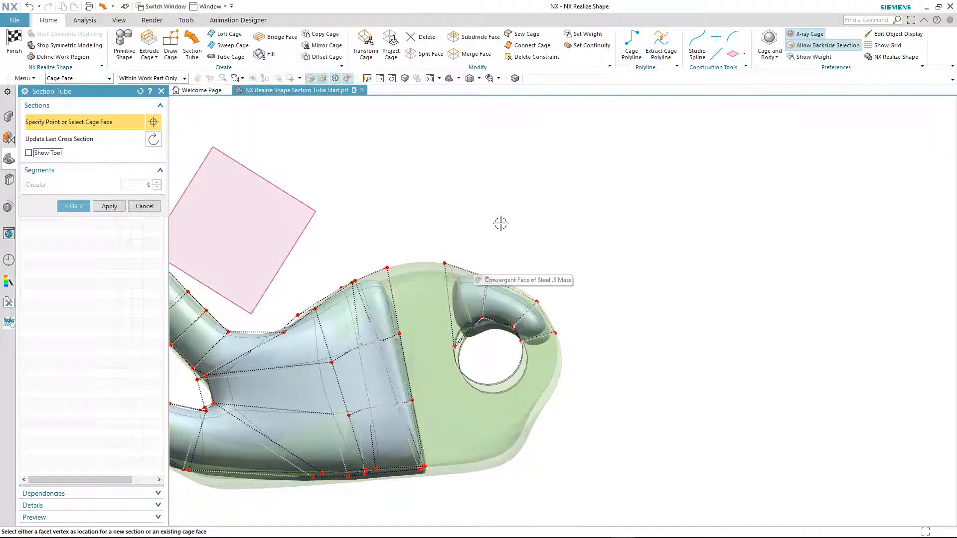
middle_click_drag(500, 222, 481, 235)
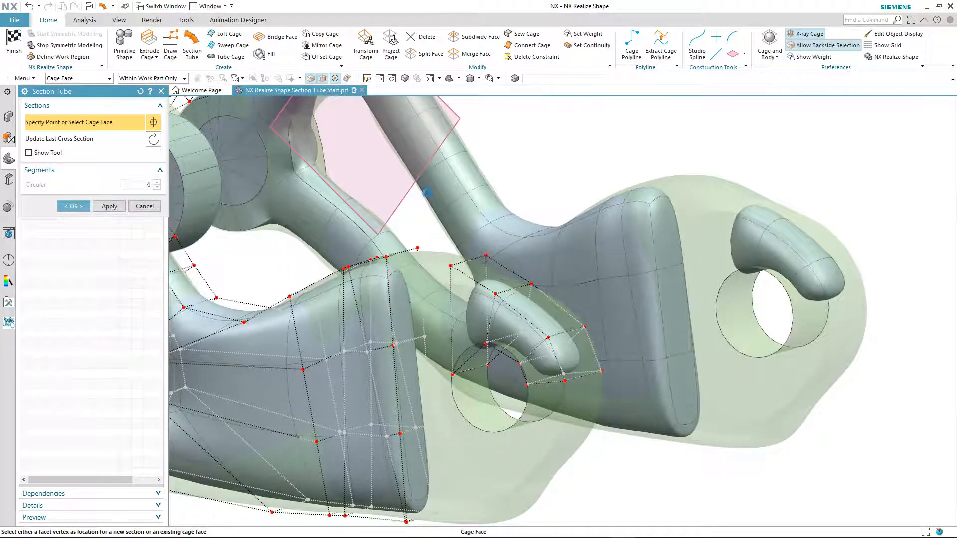
middle_click_drag(406, 302, 565, 167)
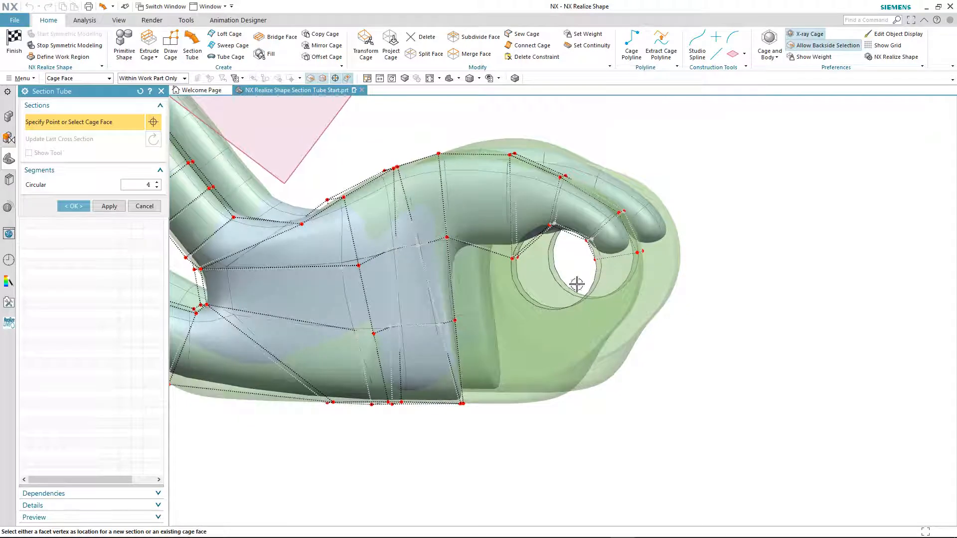
Build a section tube with four circular segments around the lower side of the lug hole, ending at the wide arm's lower end face.
left_click(623, 276)
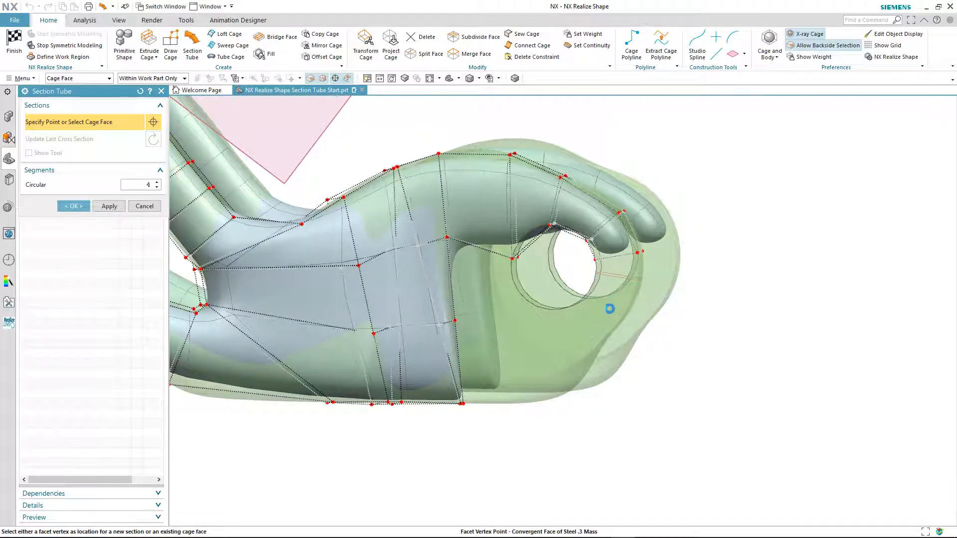
left_click(541, 353)
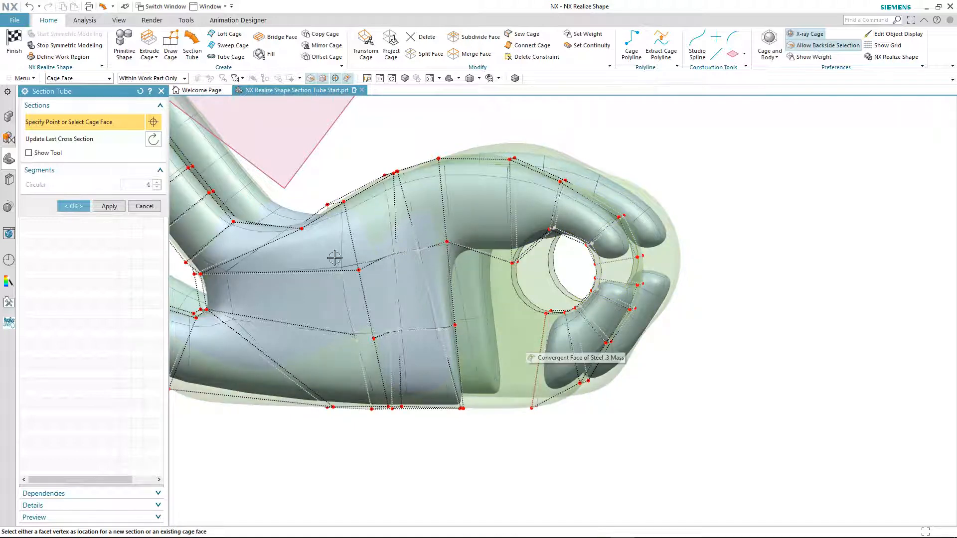
left_click(350, 80)
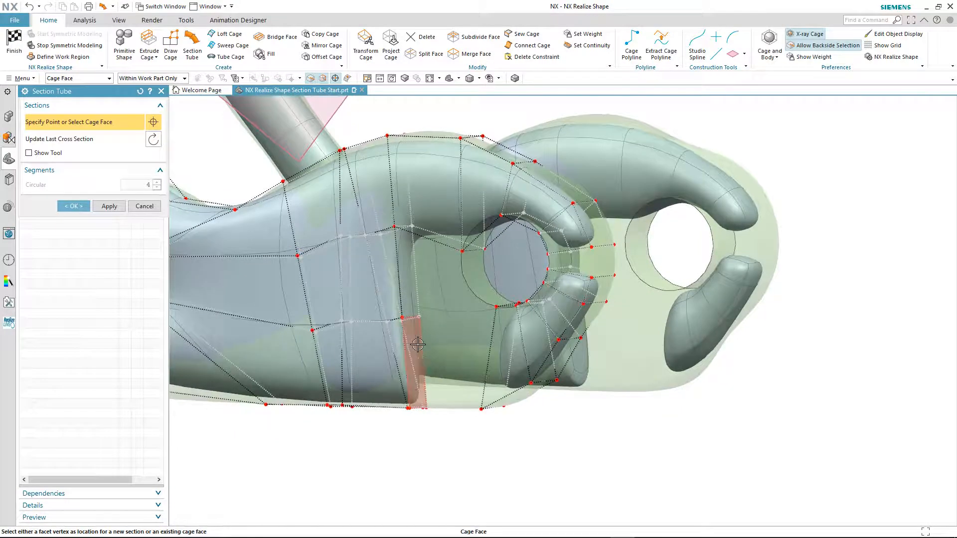
left_click(417, 344)
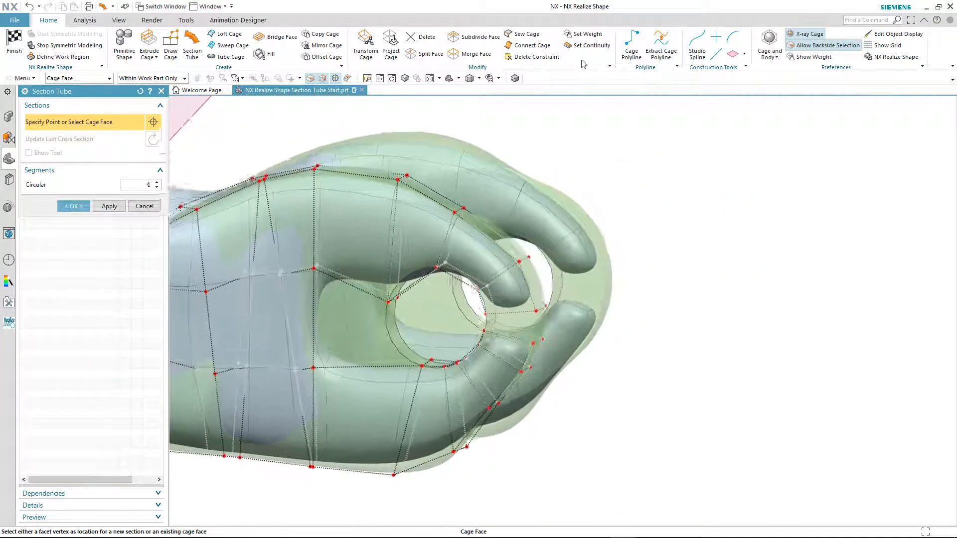
Bridge the facing end faces of the two tubes at the outer side of the lug hole to close the ring.
left_click(276, 37)
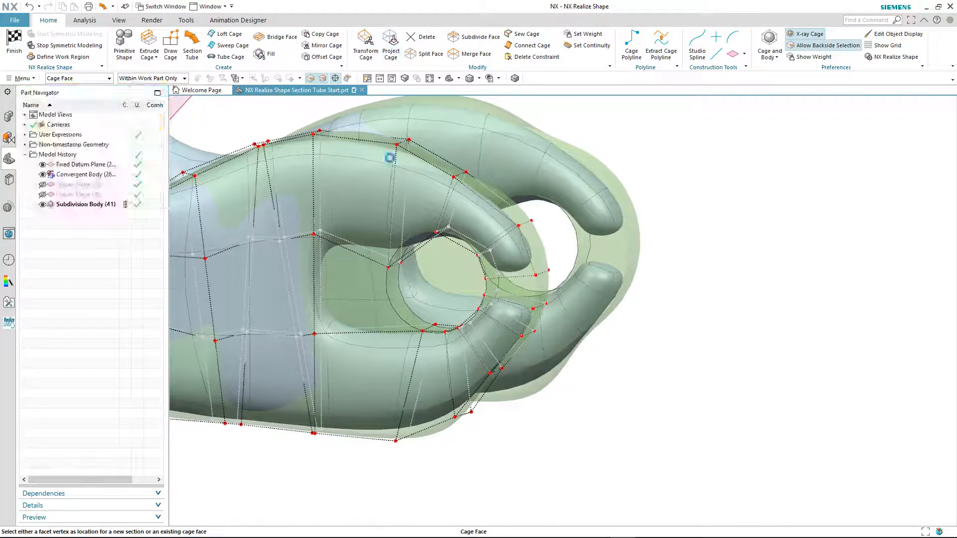
left_click(517, 268)
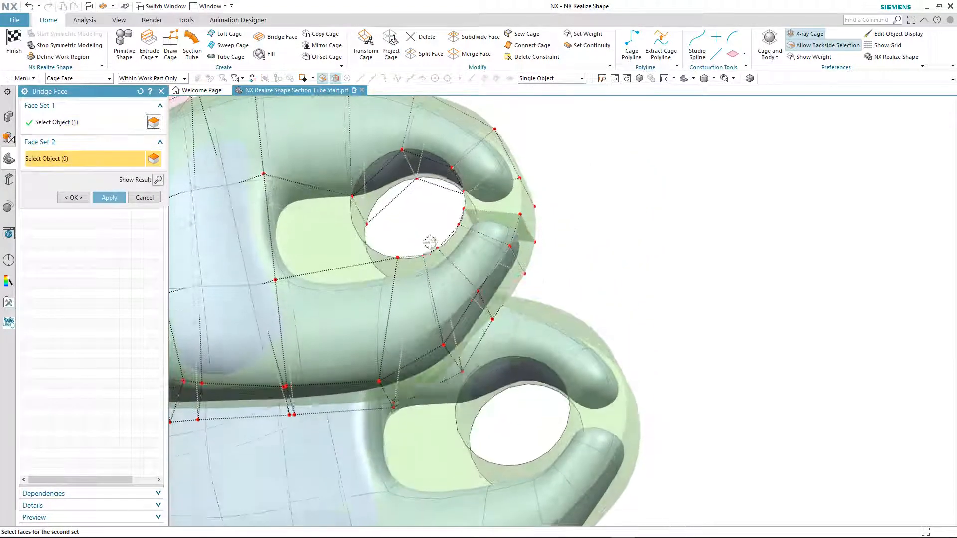
left_click(511, 188)
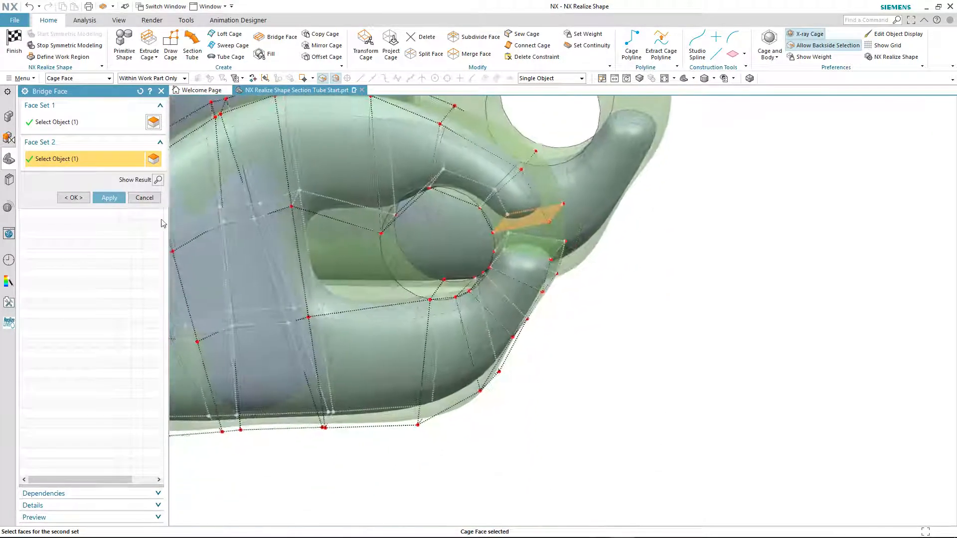
left_click(111, 198)
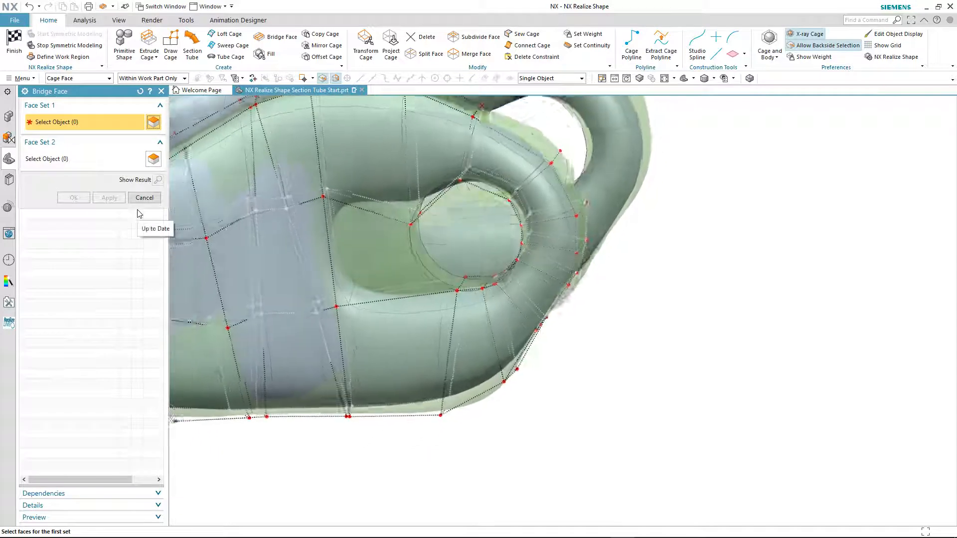